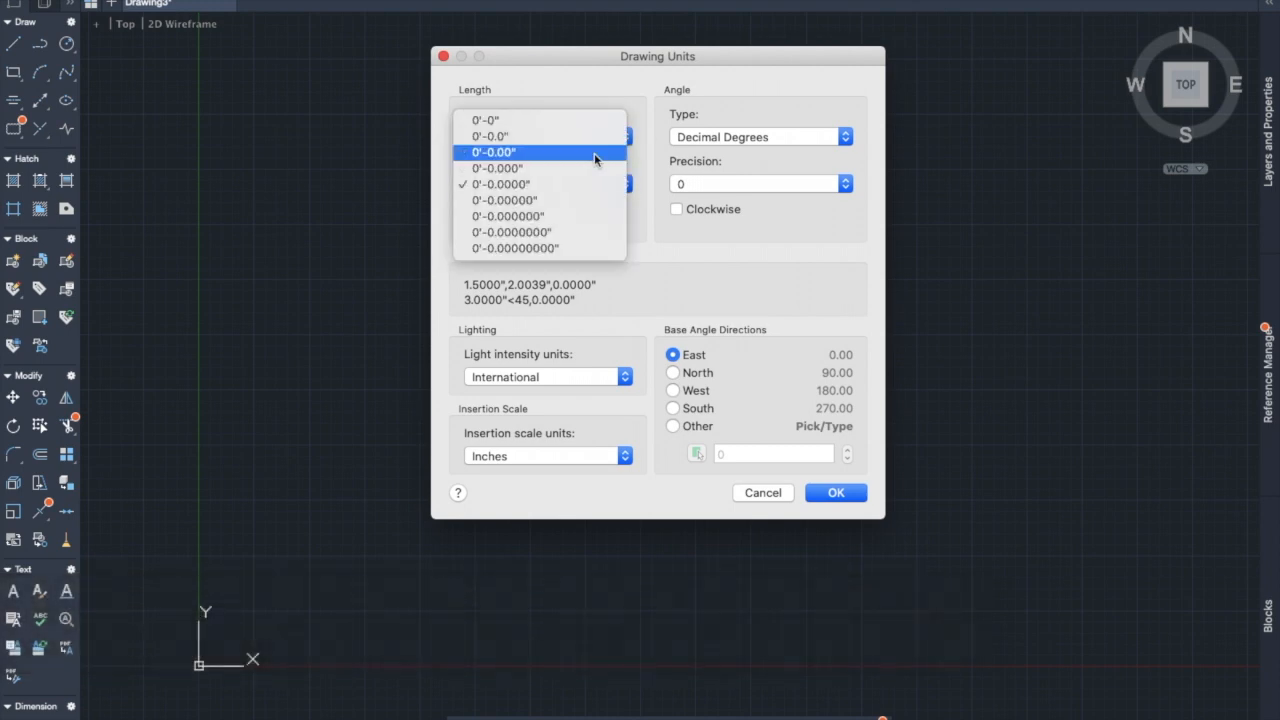
Step: Set the drawing's length precision to 0'-0.00" and its insertion scale units to Inches
left_click(594, 153)
left_click(576, 456)
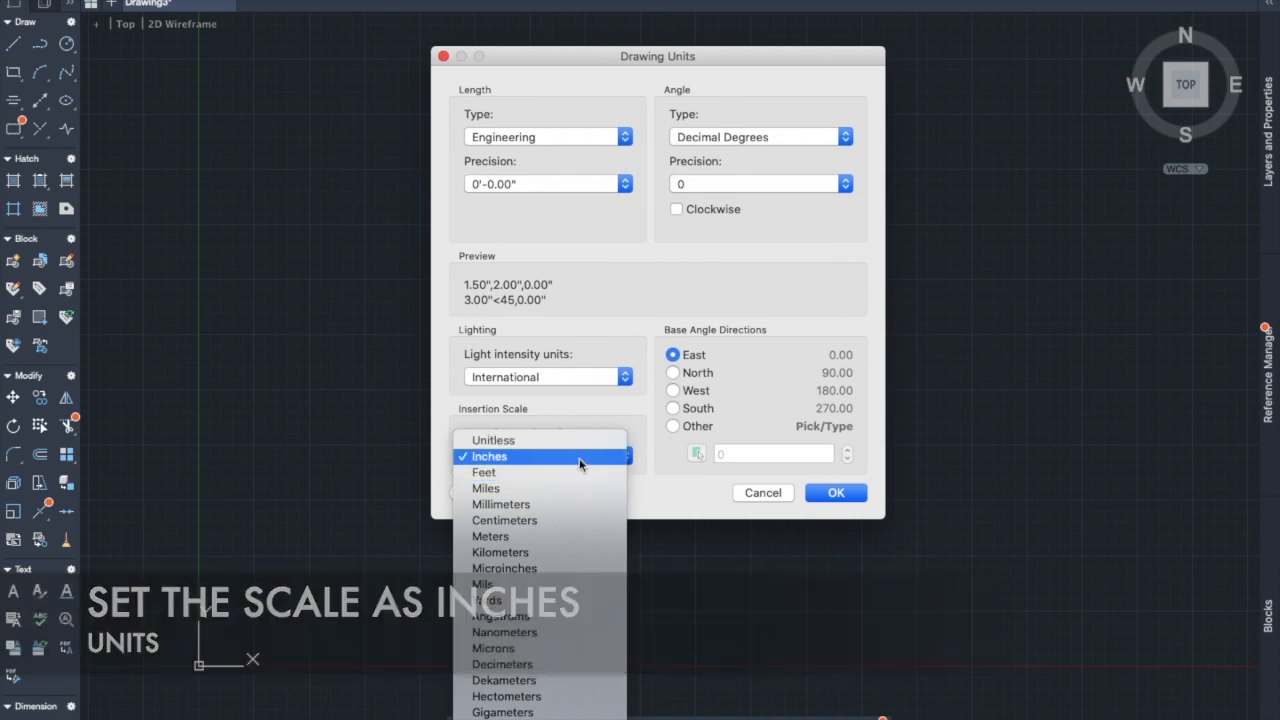
left_click(579, 458)
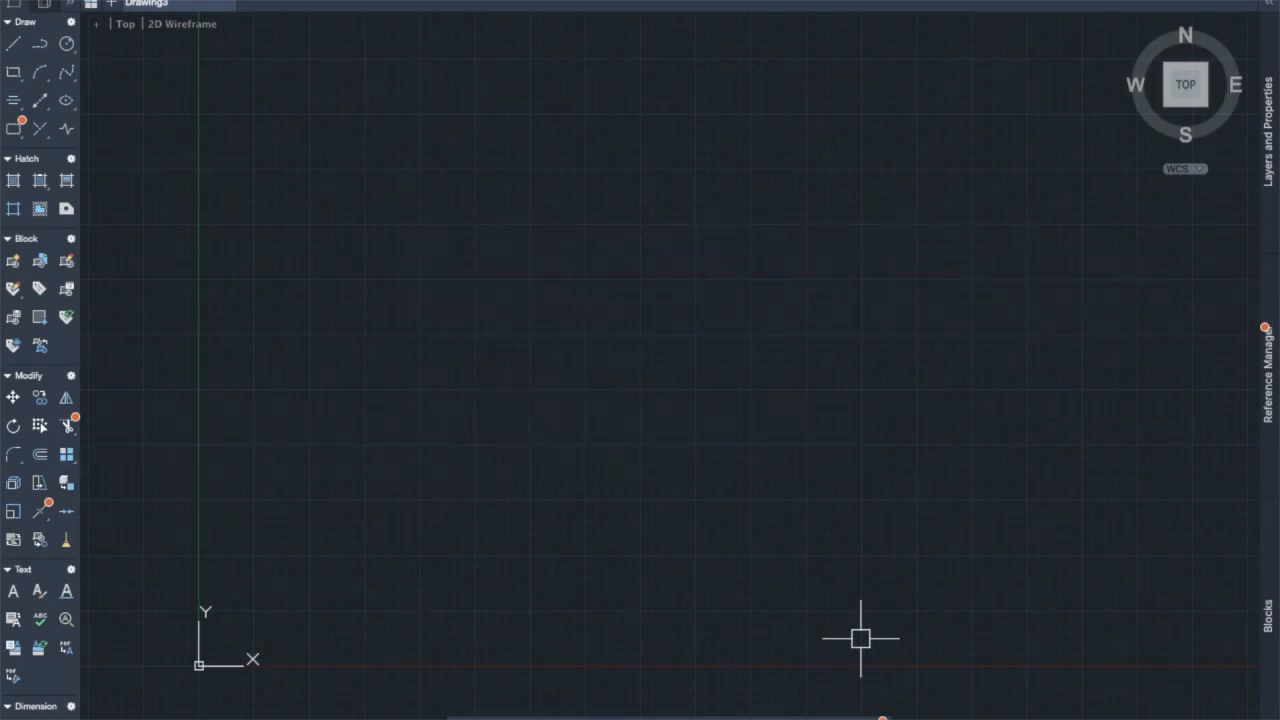
Step: Set the model space limits with the lower left corner at 0',0' and the upper right corner at 100',100'
type("lim")
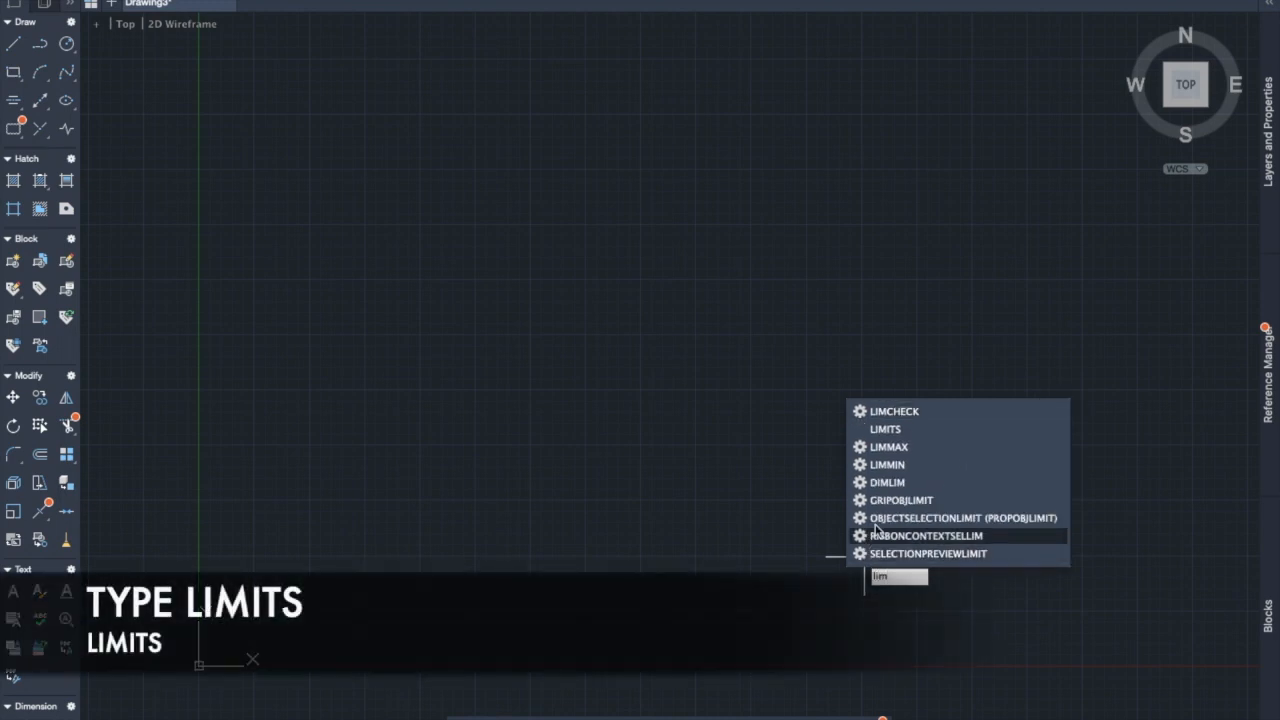
left_click(907, 431)
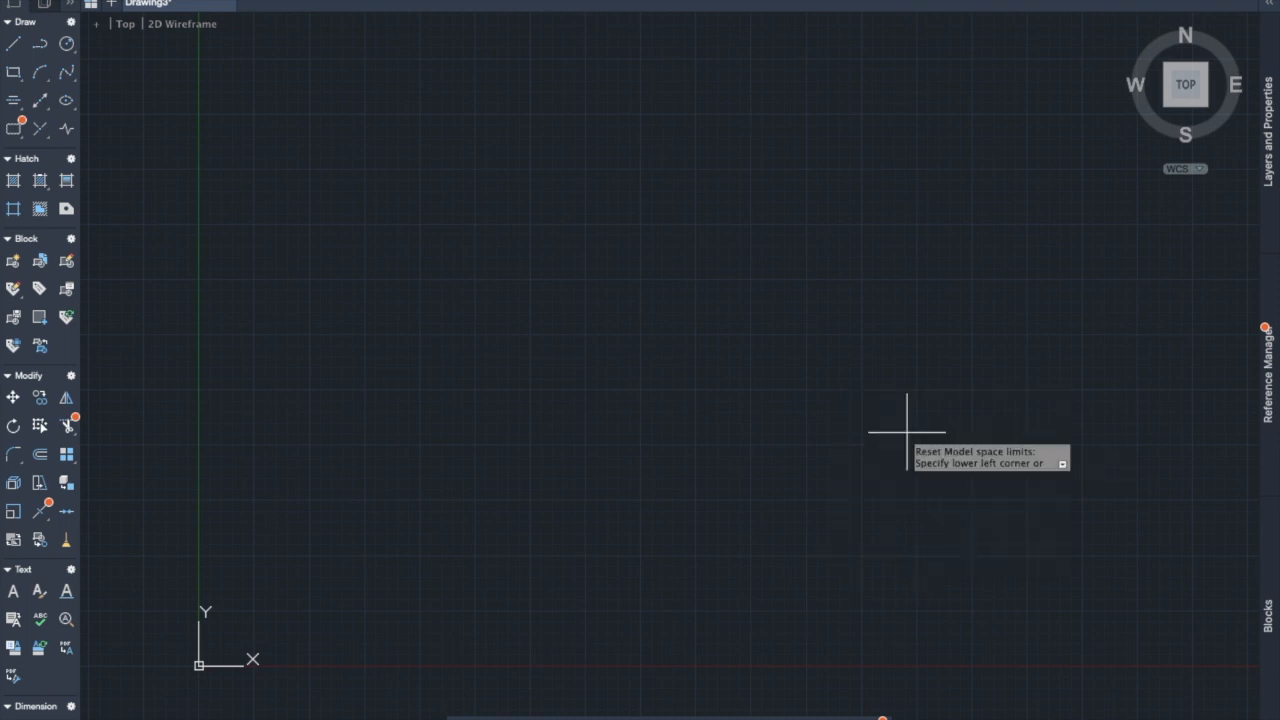
type("0")
type("',0")
type("'")
key("Return")
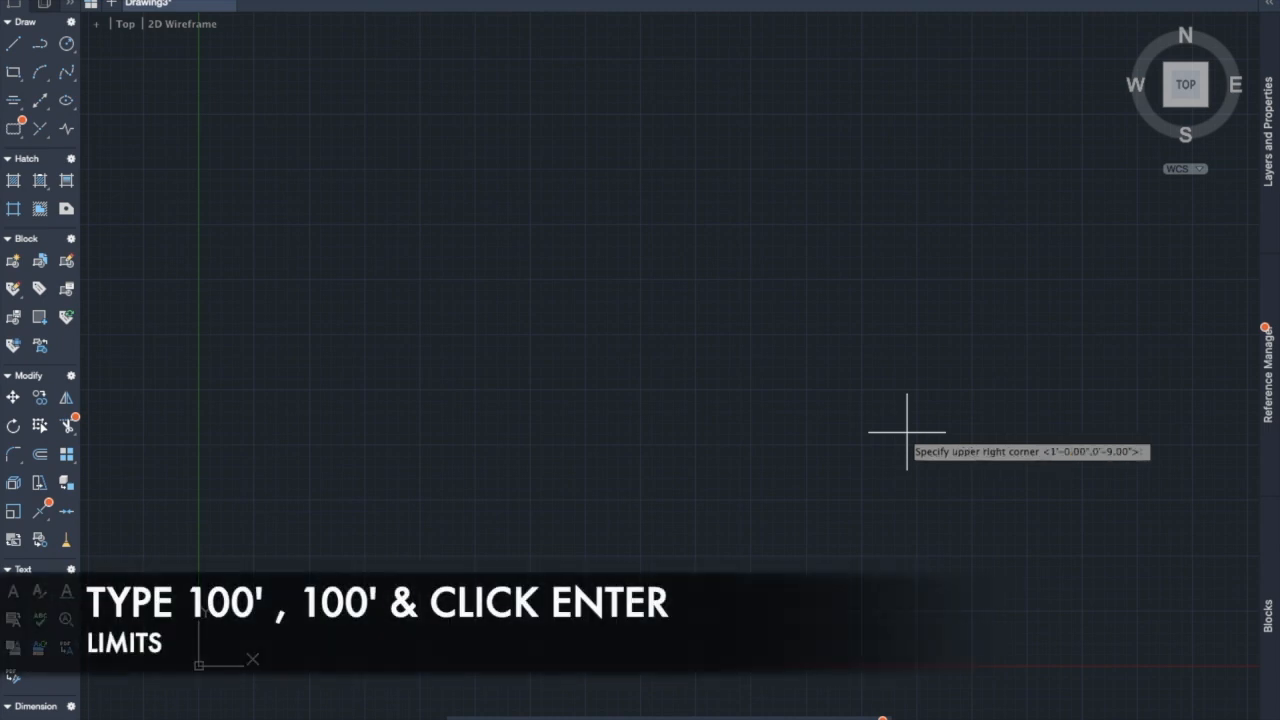
type("100',100")
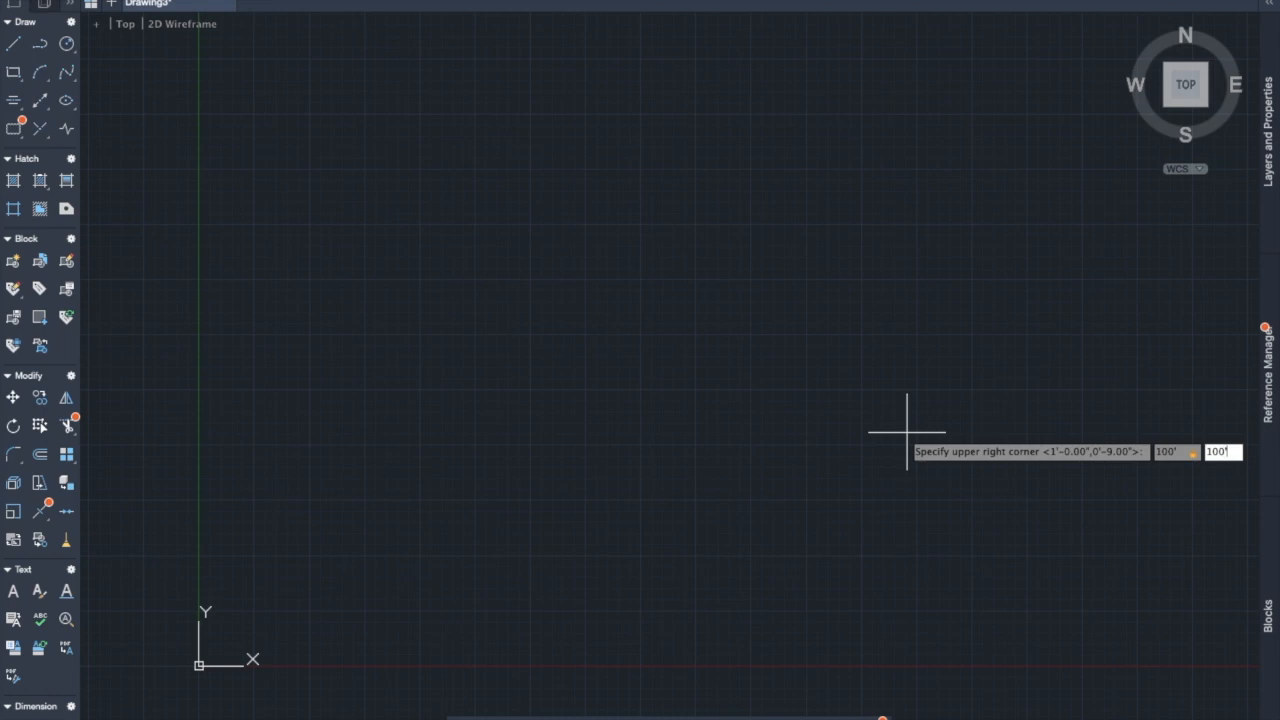
type("'")
key("Return")
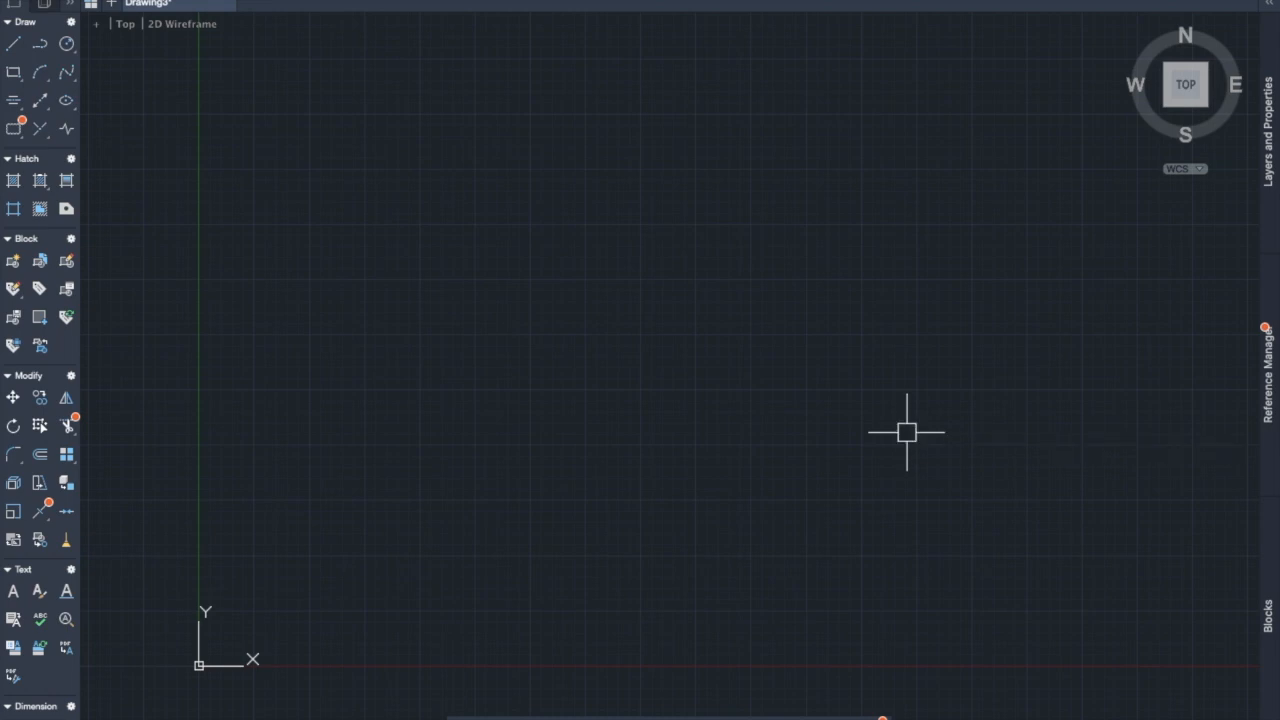
Step: Zoom to the full extent of the drawing limits with the Zoom All option
type("z")
key("Return")
type("a")
key("Return")
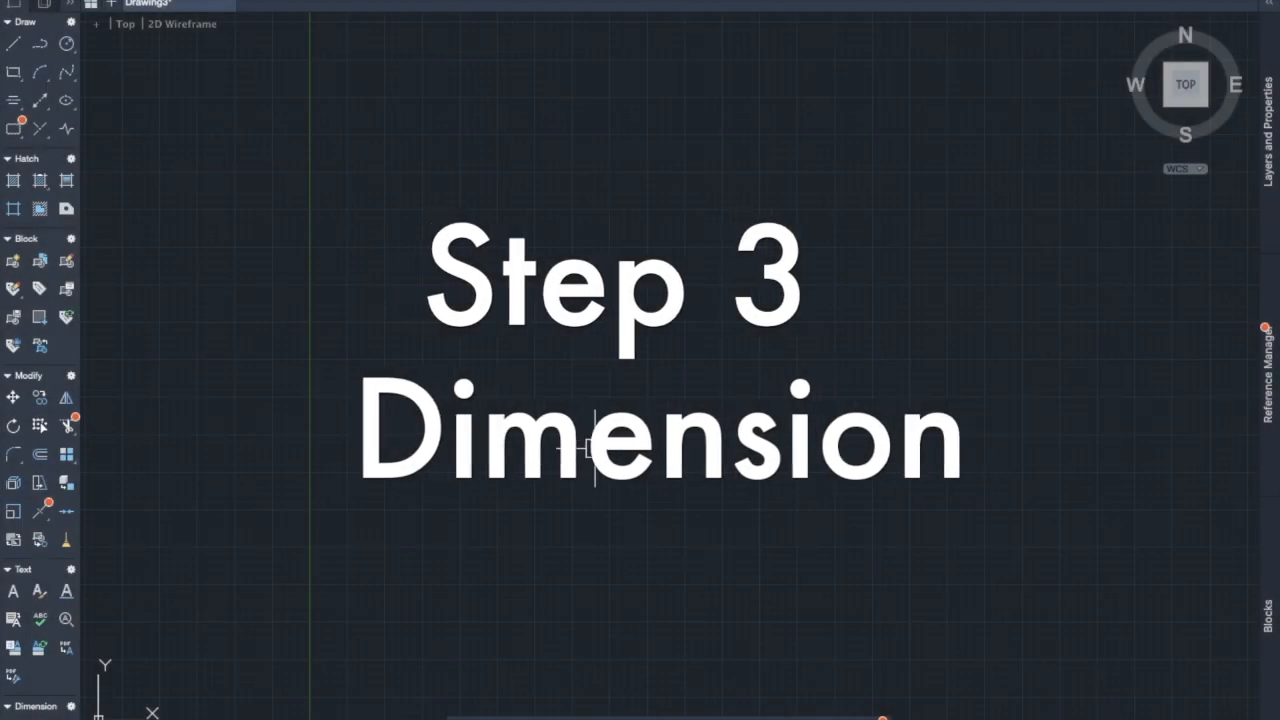
scroll(595, 448, "down", 4)
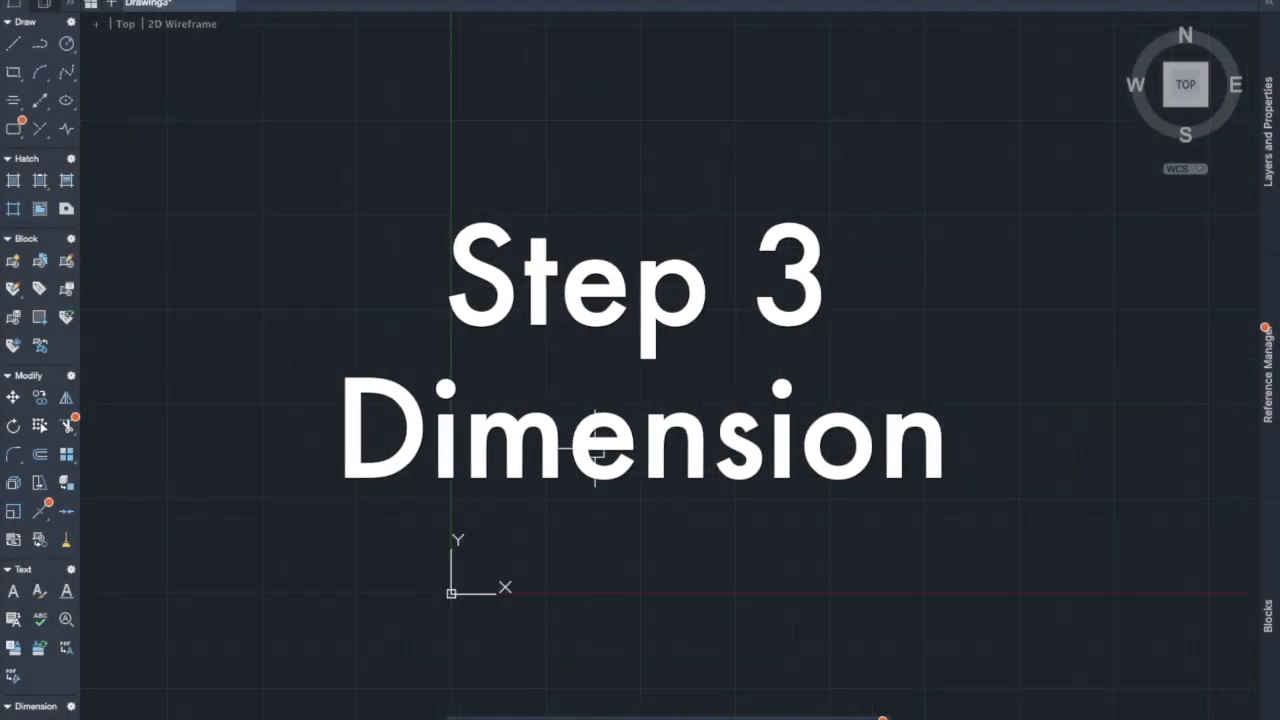
scroll(595, 448, "up", 6)
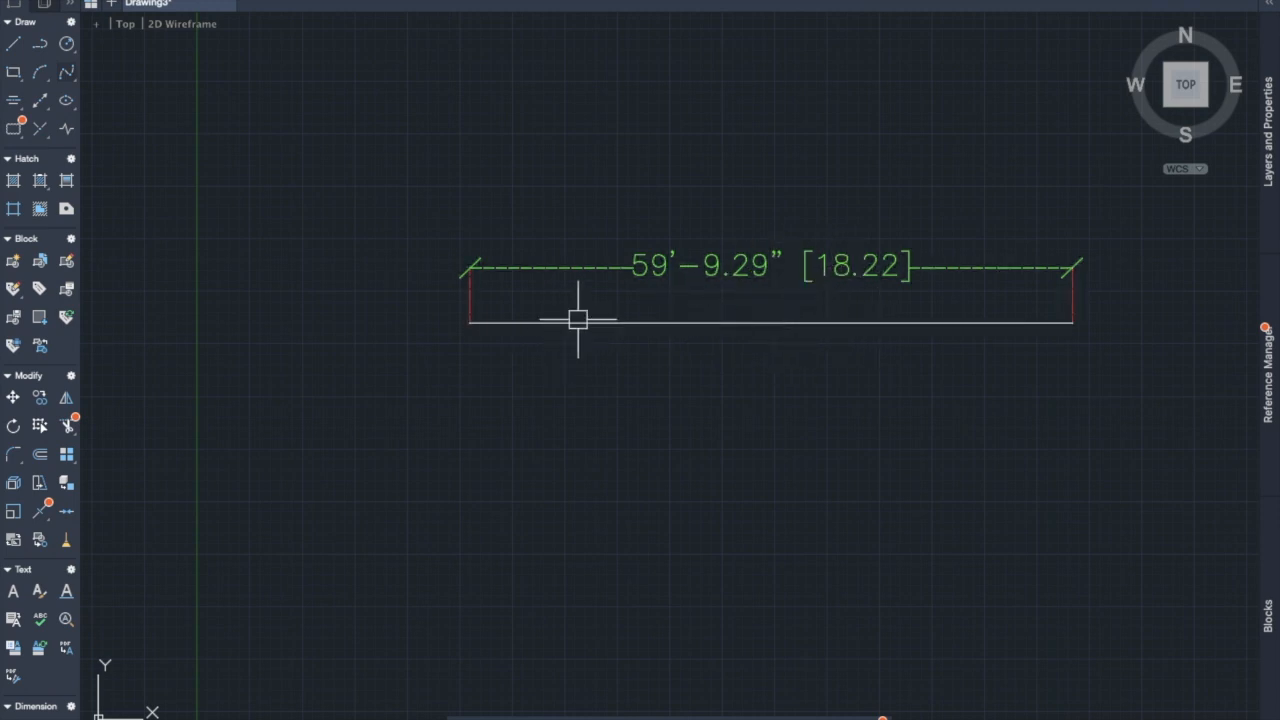
Step: Delete the horizontal sample line together with its linear dimension
left_click(628, 266)
left_click(591, 323)
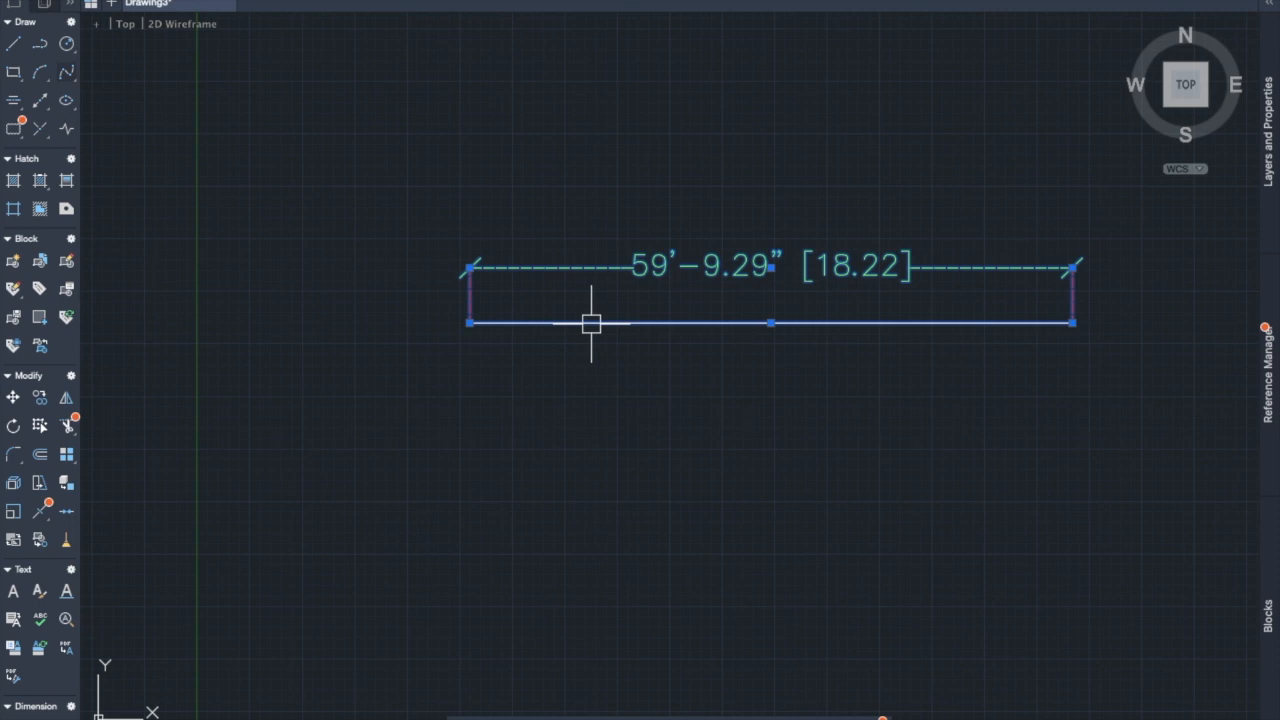
key("Delete")
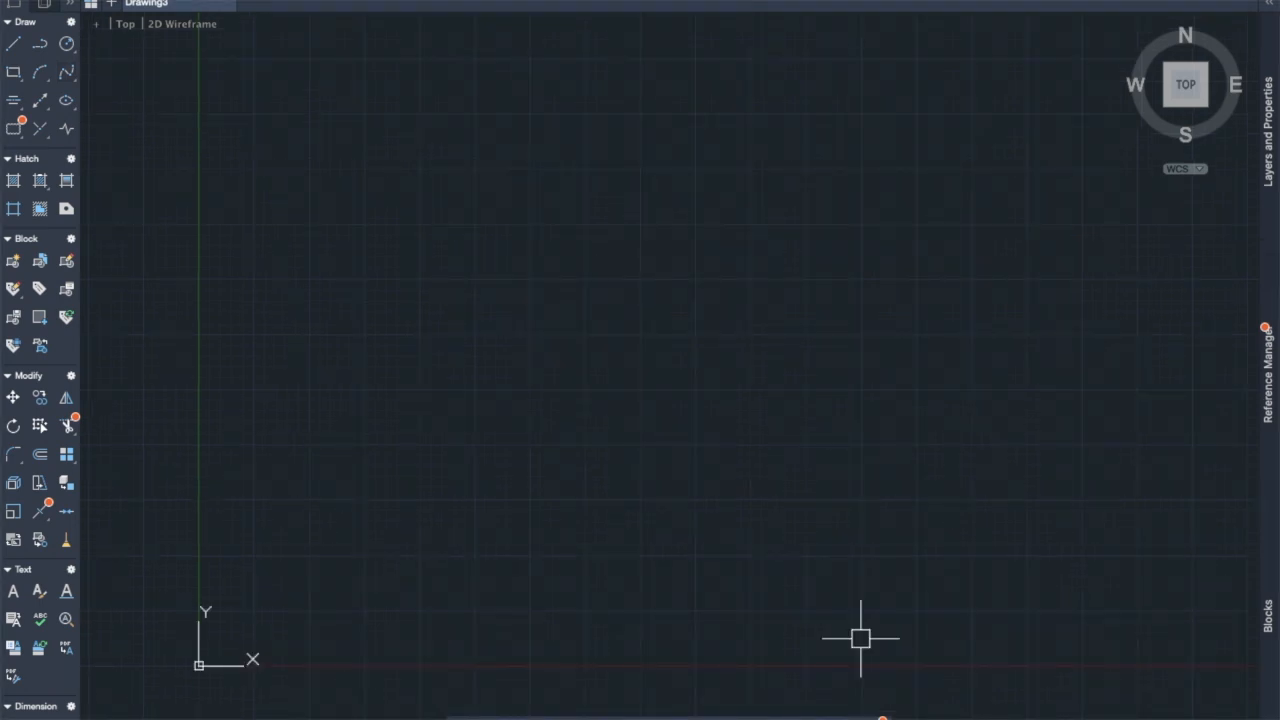
Step: Modify the Standard dimension style through DIMSTYLE, setting the dimension line color to Green
type("dim")
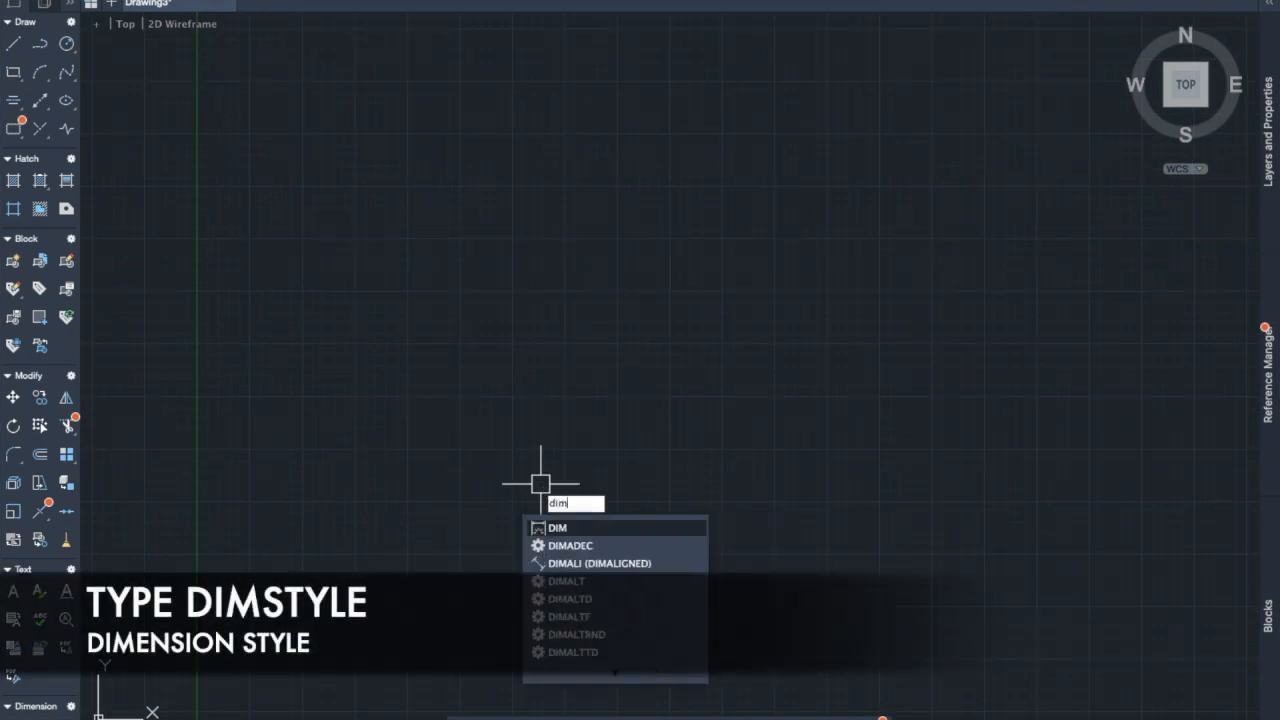
type("styl")
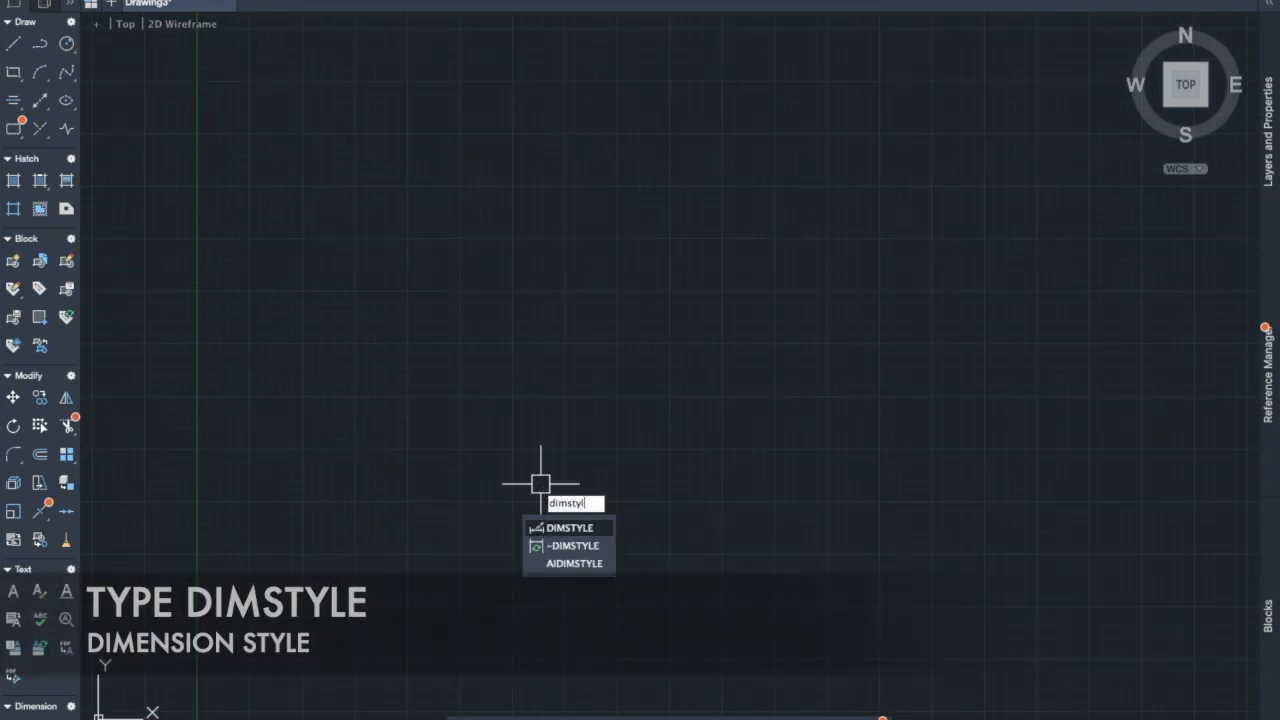
left_click(576, 530)
left_click(475, 340)
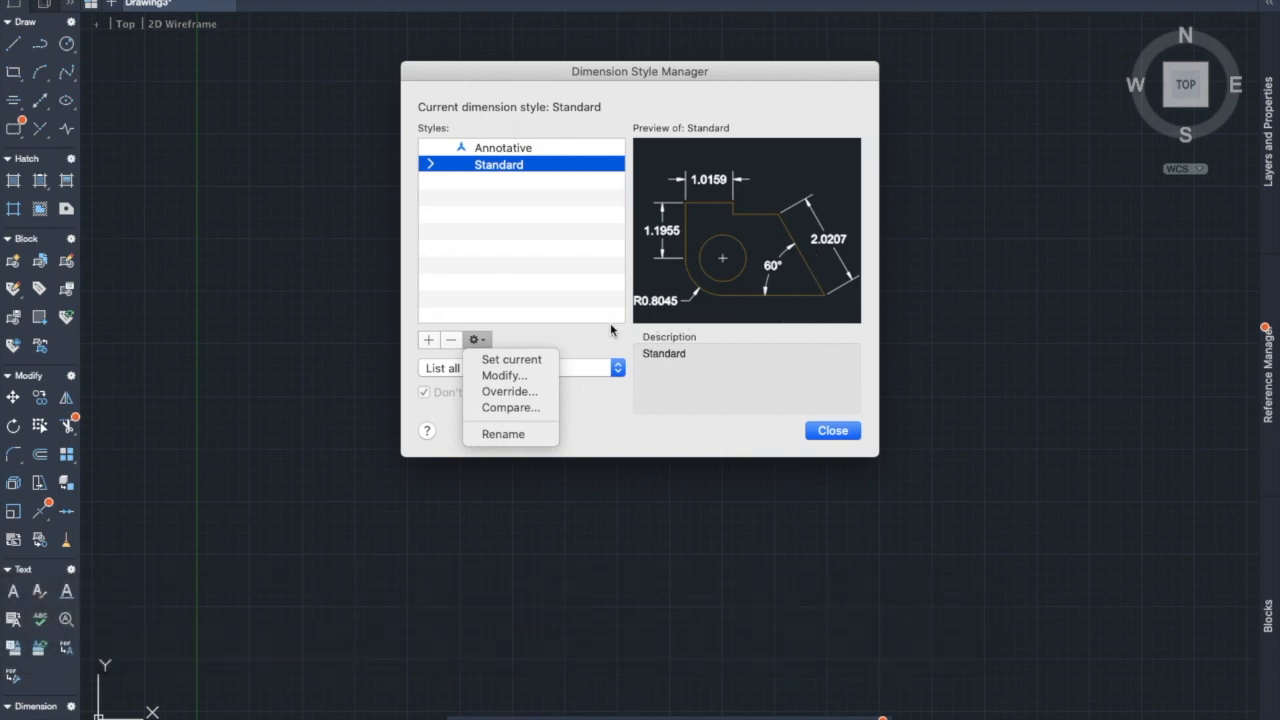
left_click(531, 377)
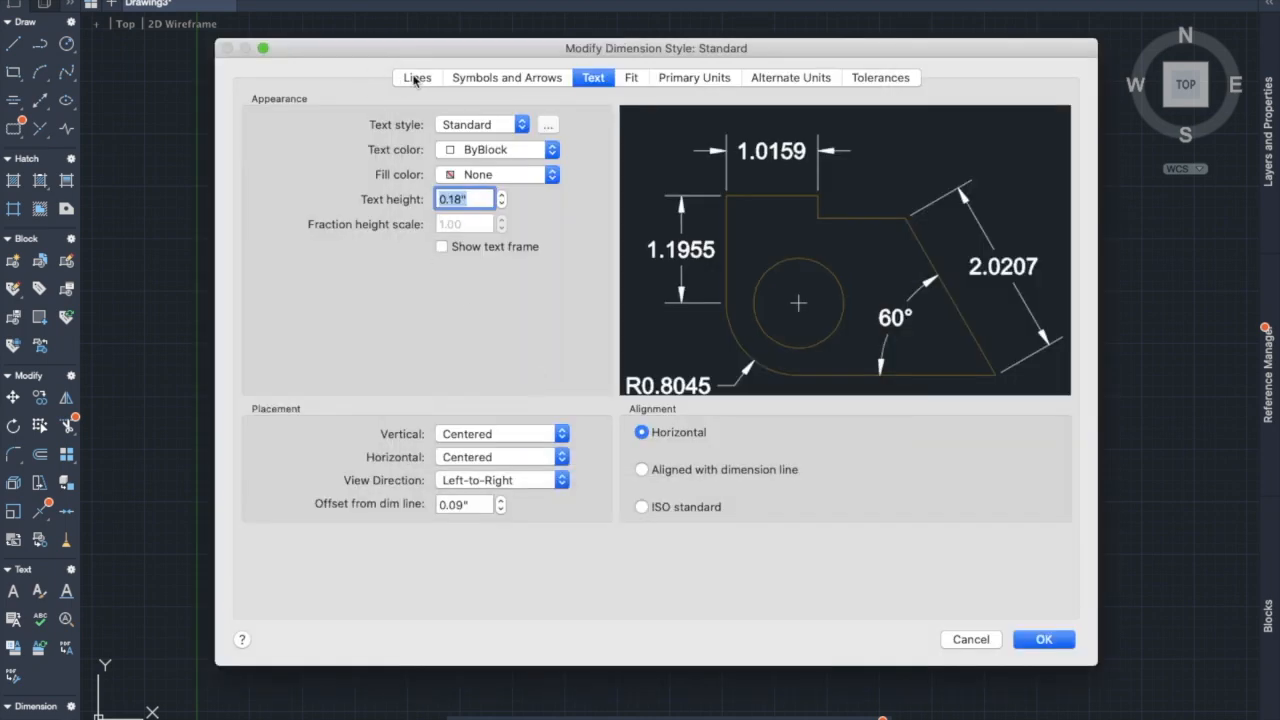
left_click(418, 78)
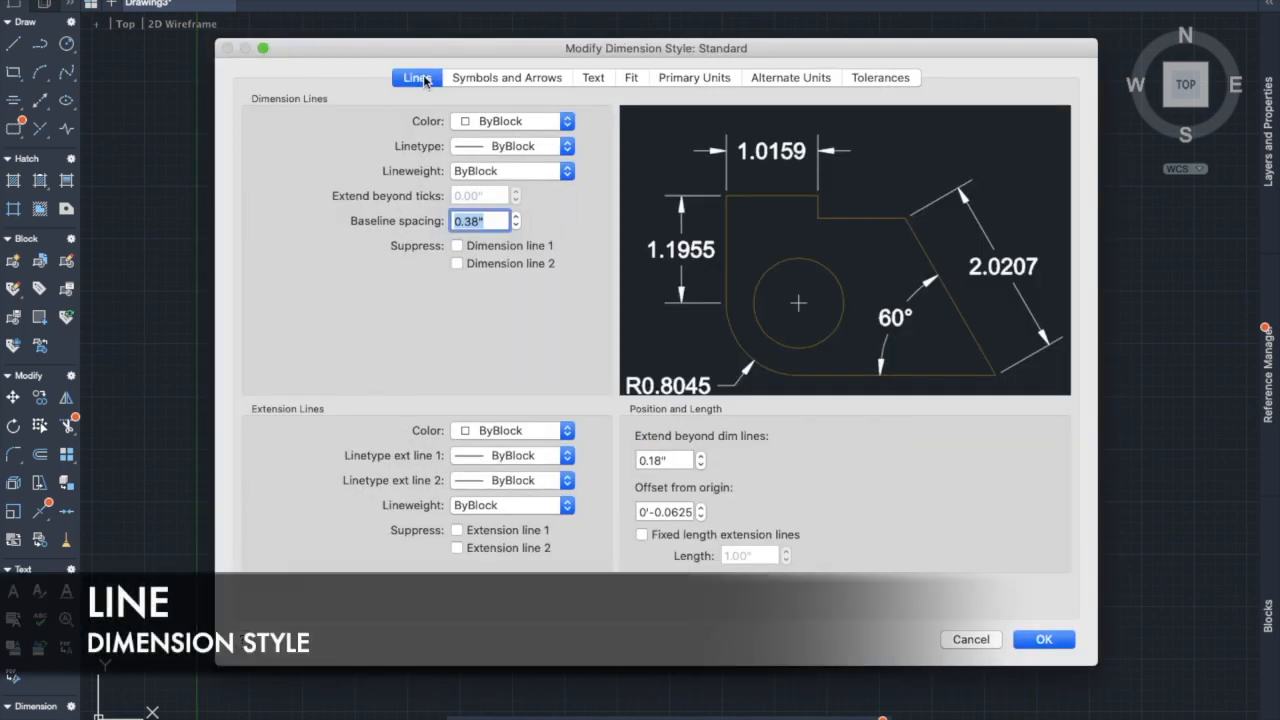
left_click(567, 122)
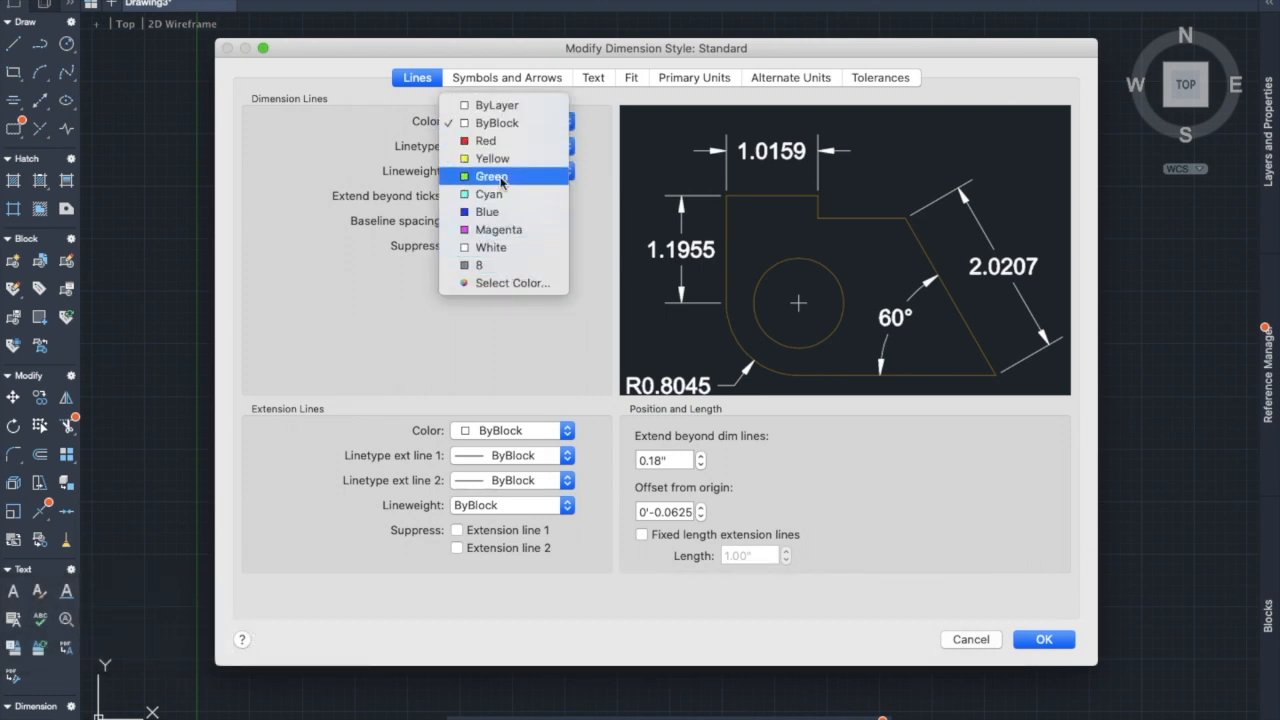
left_click(502, 177)
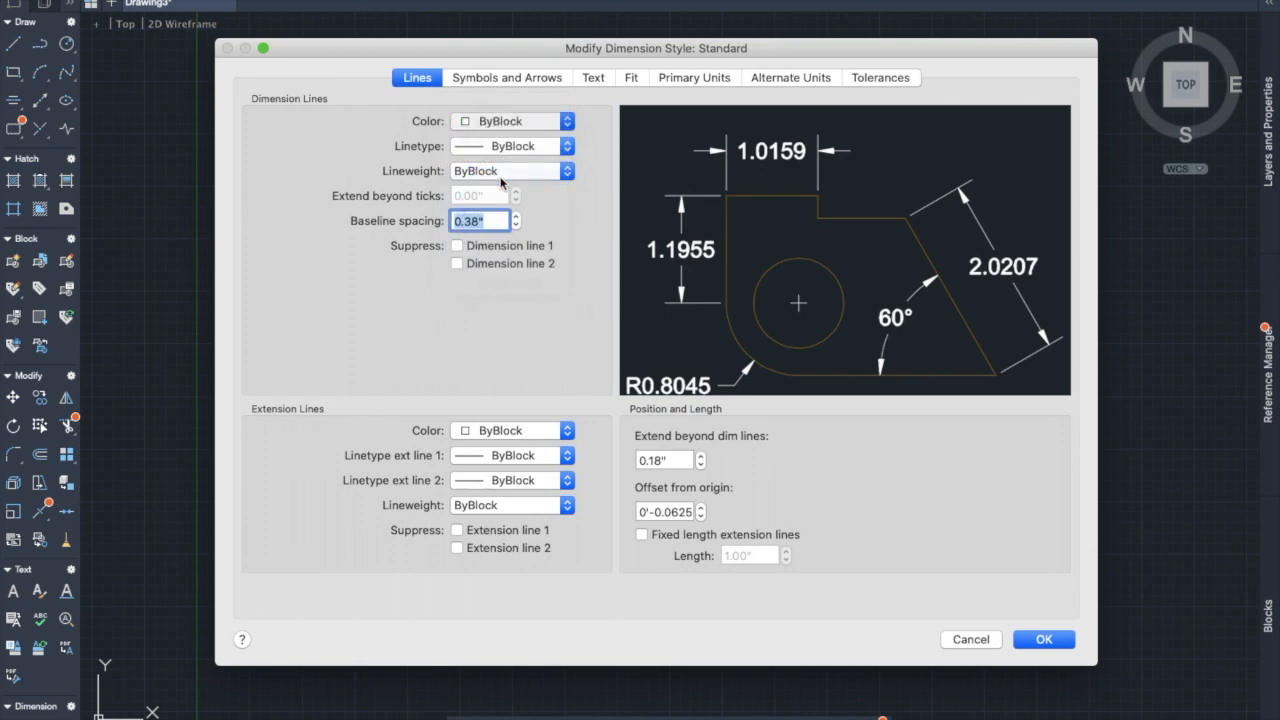
Step: Load the ISO dash linetype ACAD_ISO02W100 and assign it to the dimension lines, with lineweight ByBlock
left_click(574, 147)
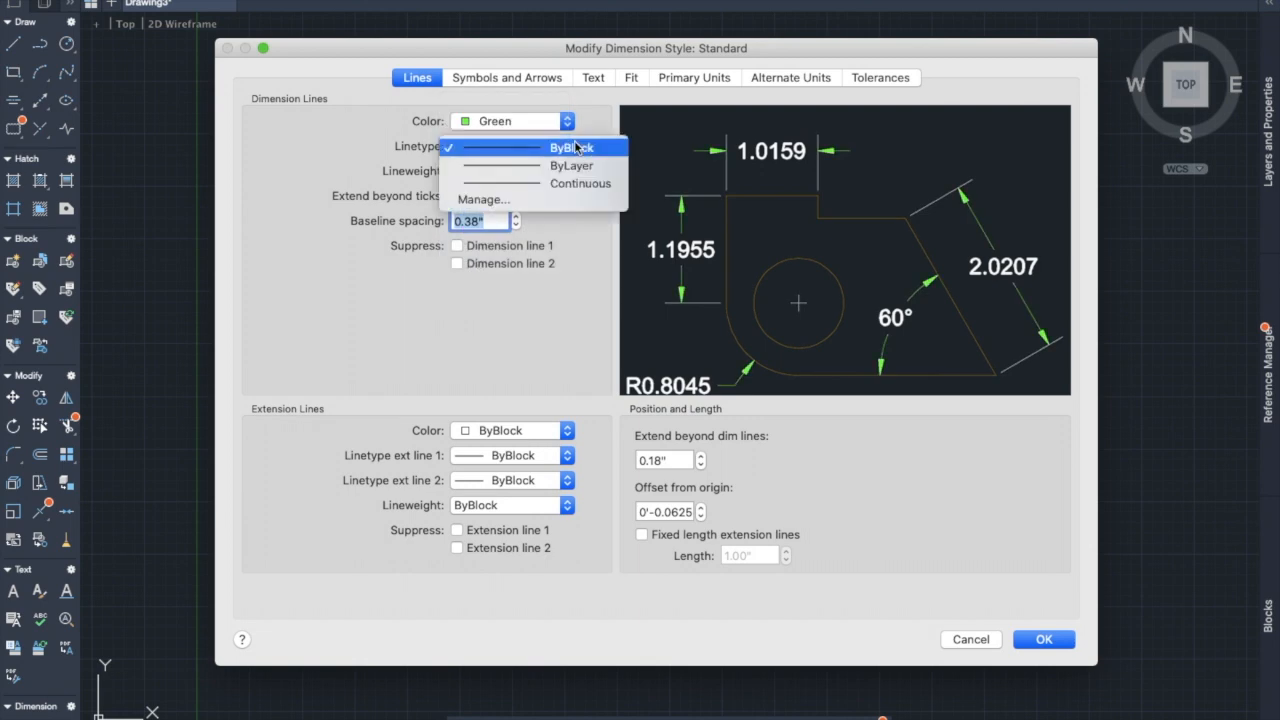
left_click(484, 199)
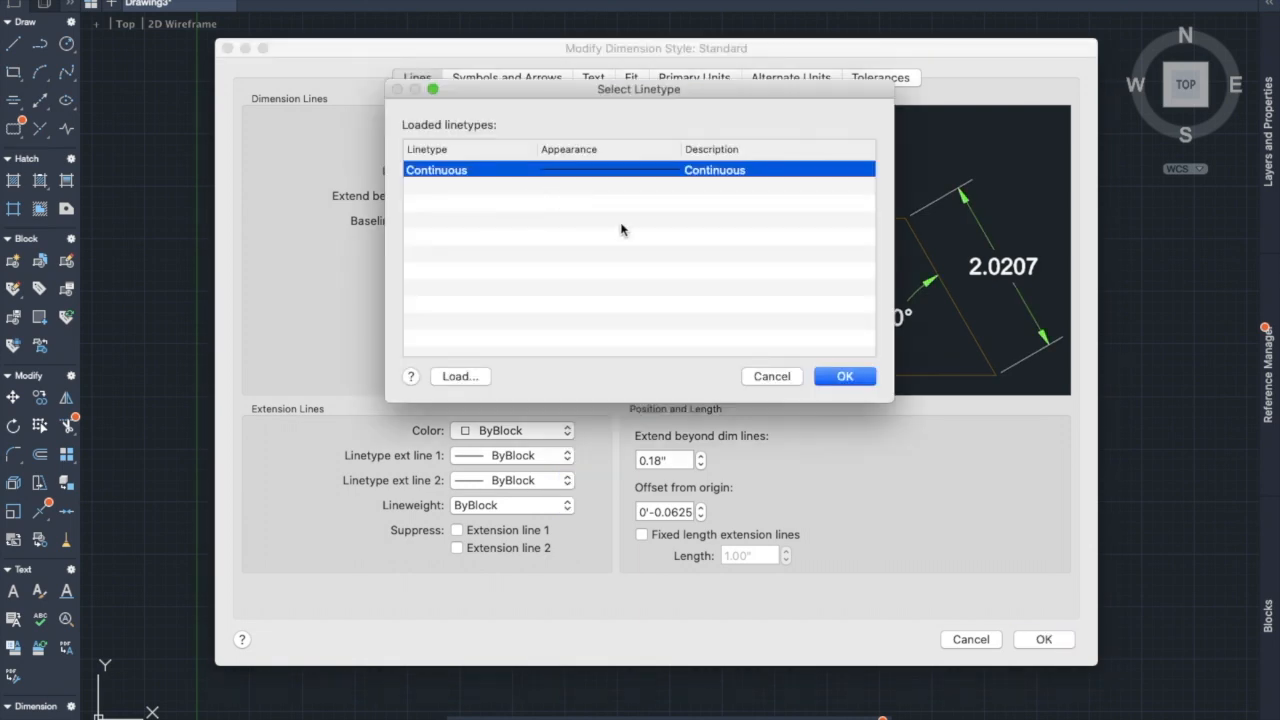
left_click(461, 376)
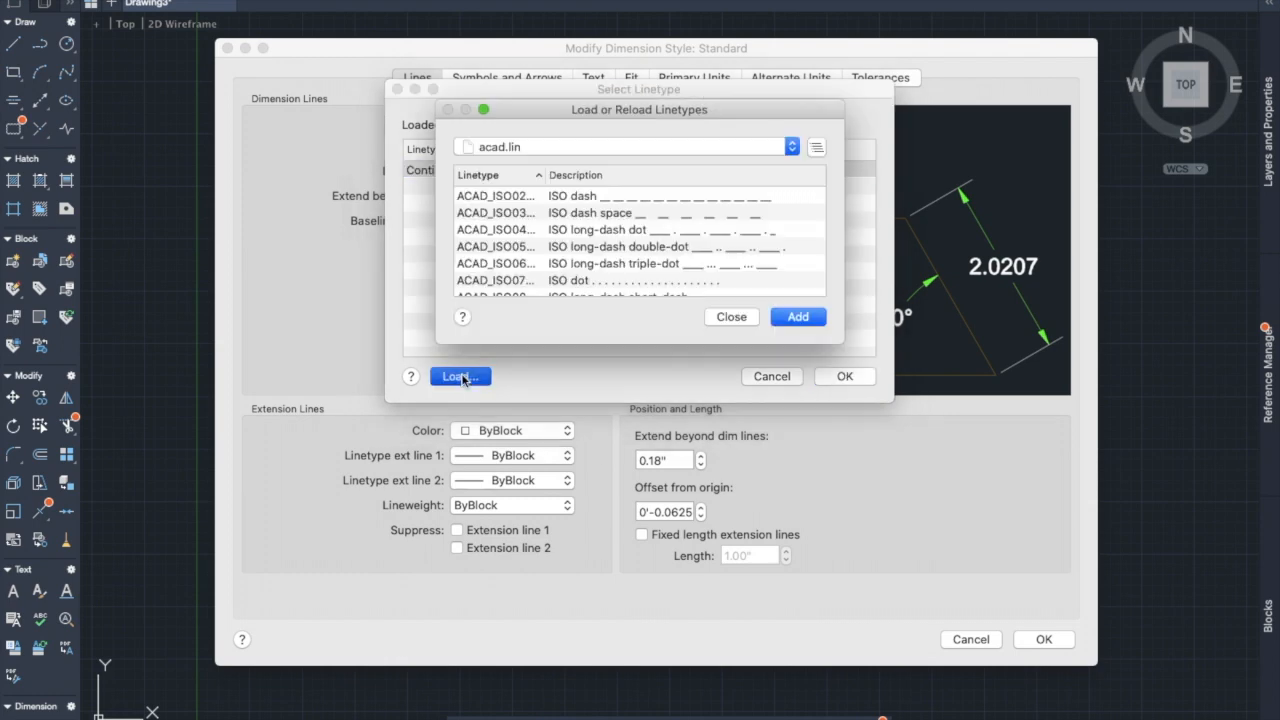
left_click(630, 210)
left_click(634, 197)
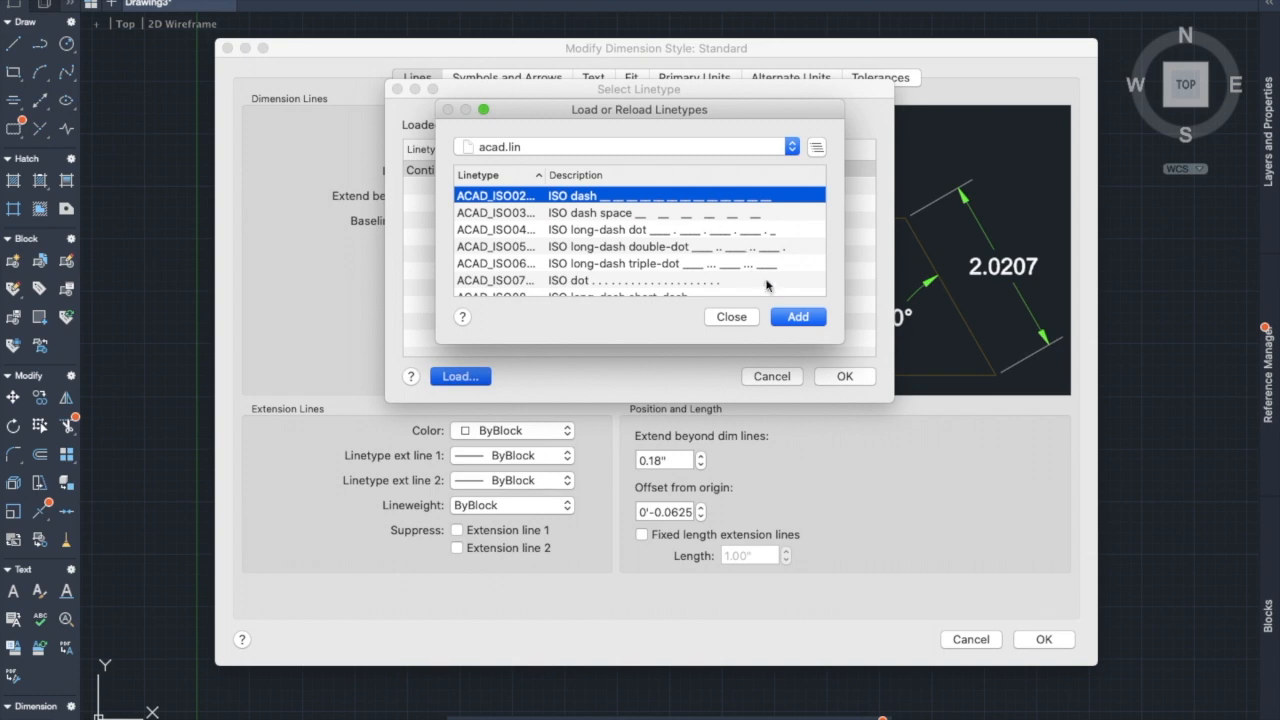
left_click(788, 314)
left_click(738, 191)
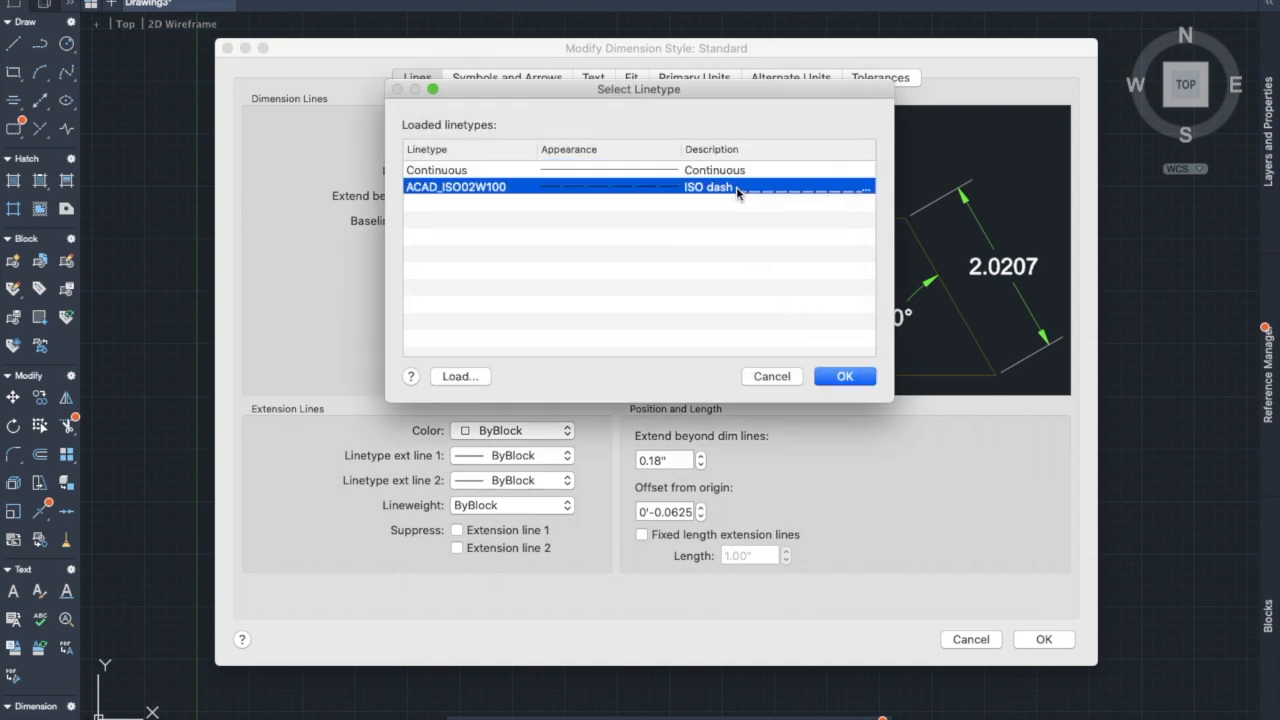
left_click(846, 377)
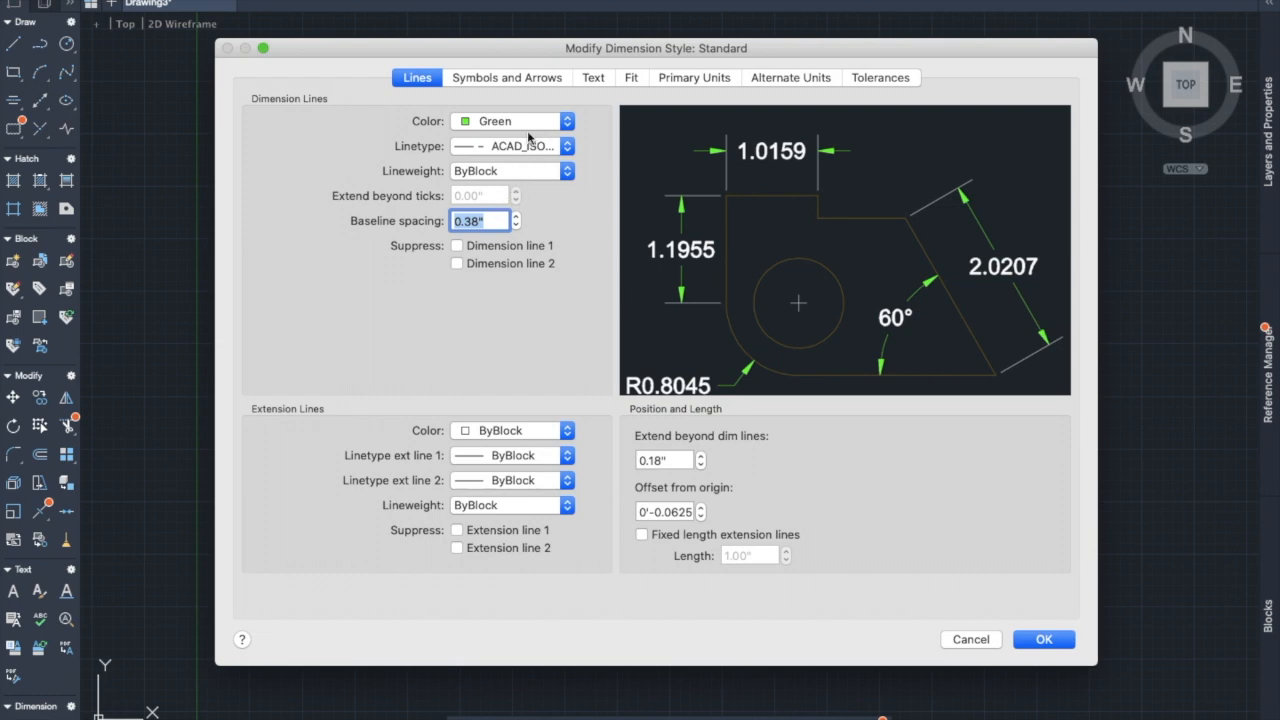
left_click(566, 173)
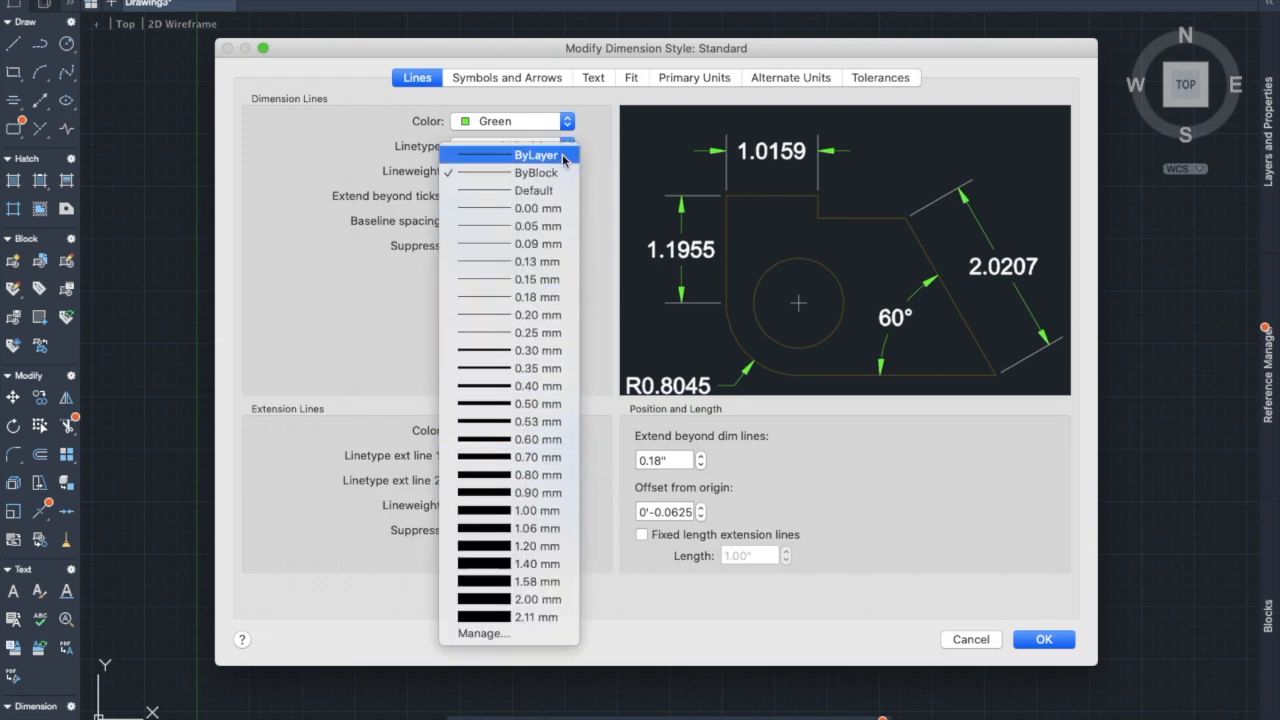
left_click(556, 174)
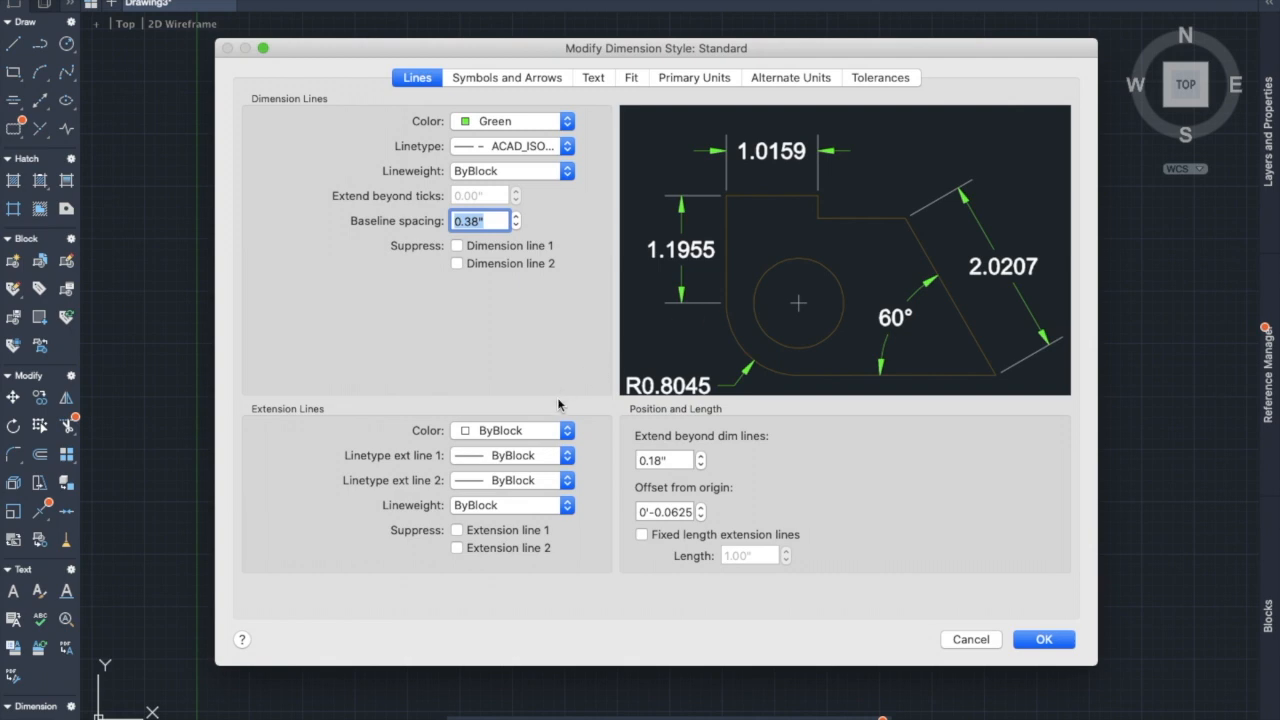
Step: Set the extension lines to Red with linetype ACAD_ISO02W100 for both extension lines, leaving their lineweight at ByBlock
left_click(566, 434)
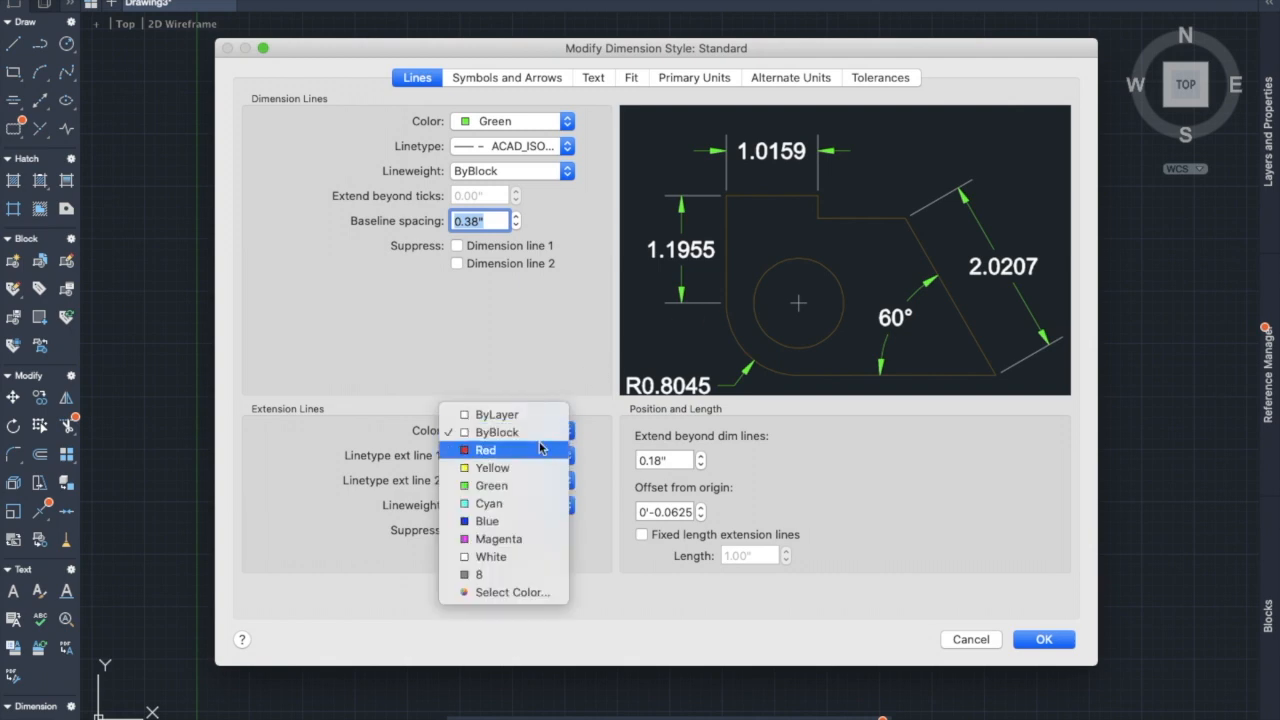
left_click(540, 449)
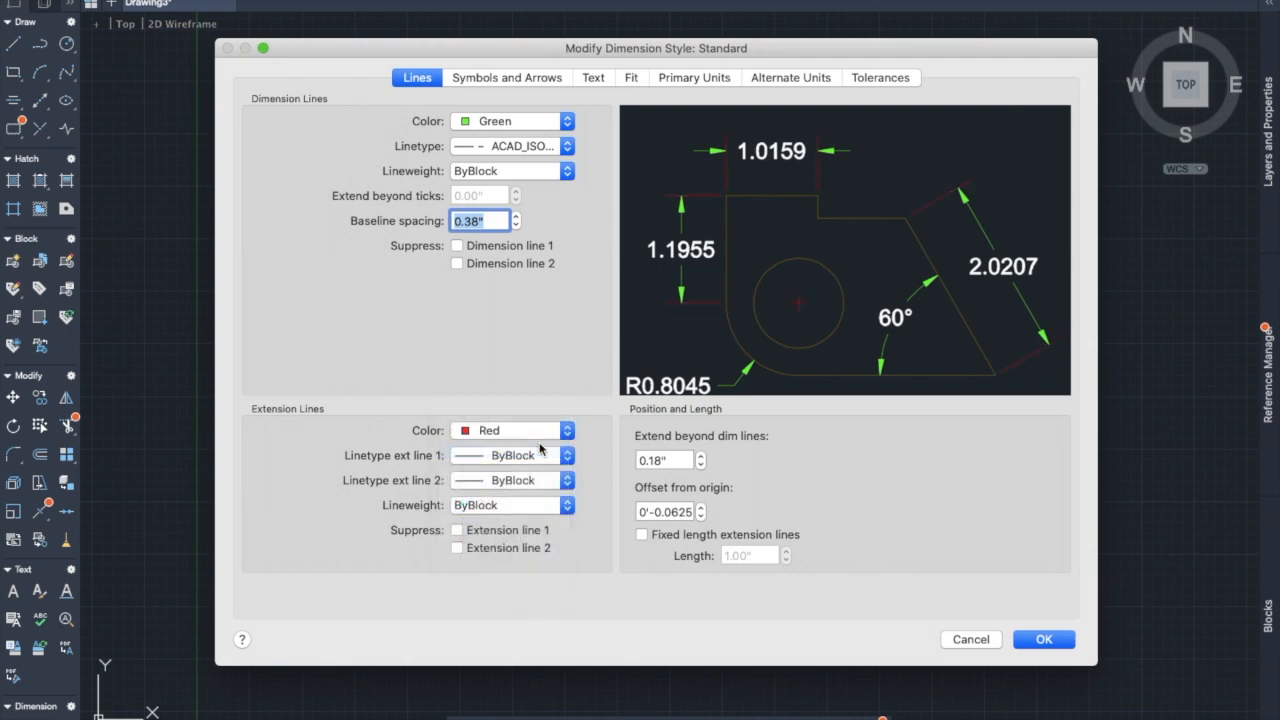
left_click(567, 457)
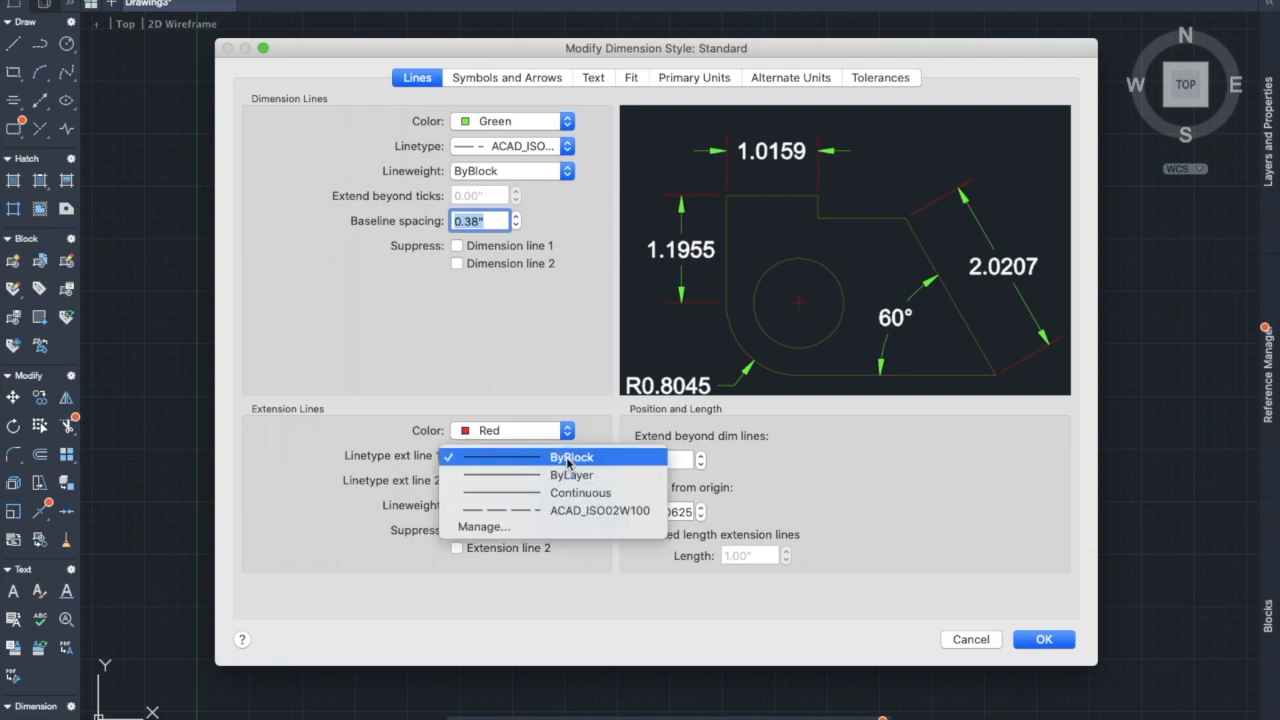
left_click(566, 511)
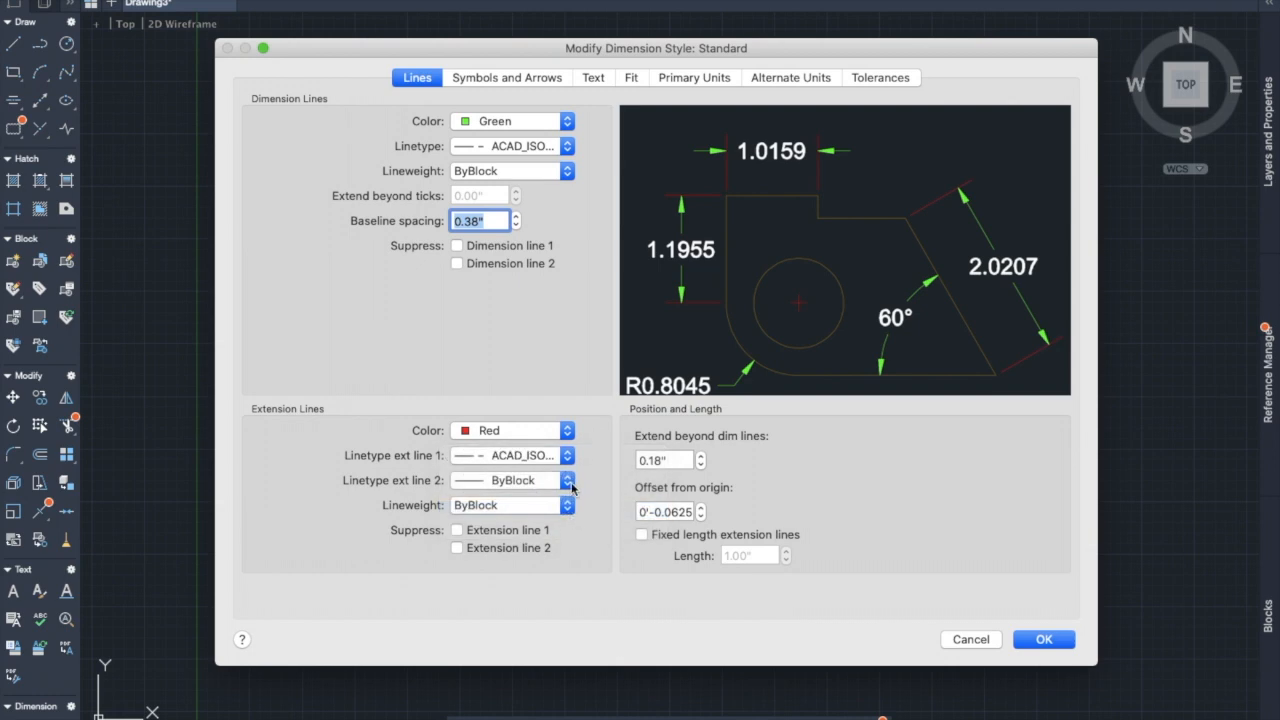
left_click(567, 481)
left_click(565, 536)
left_click(566, 506)
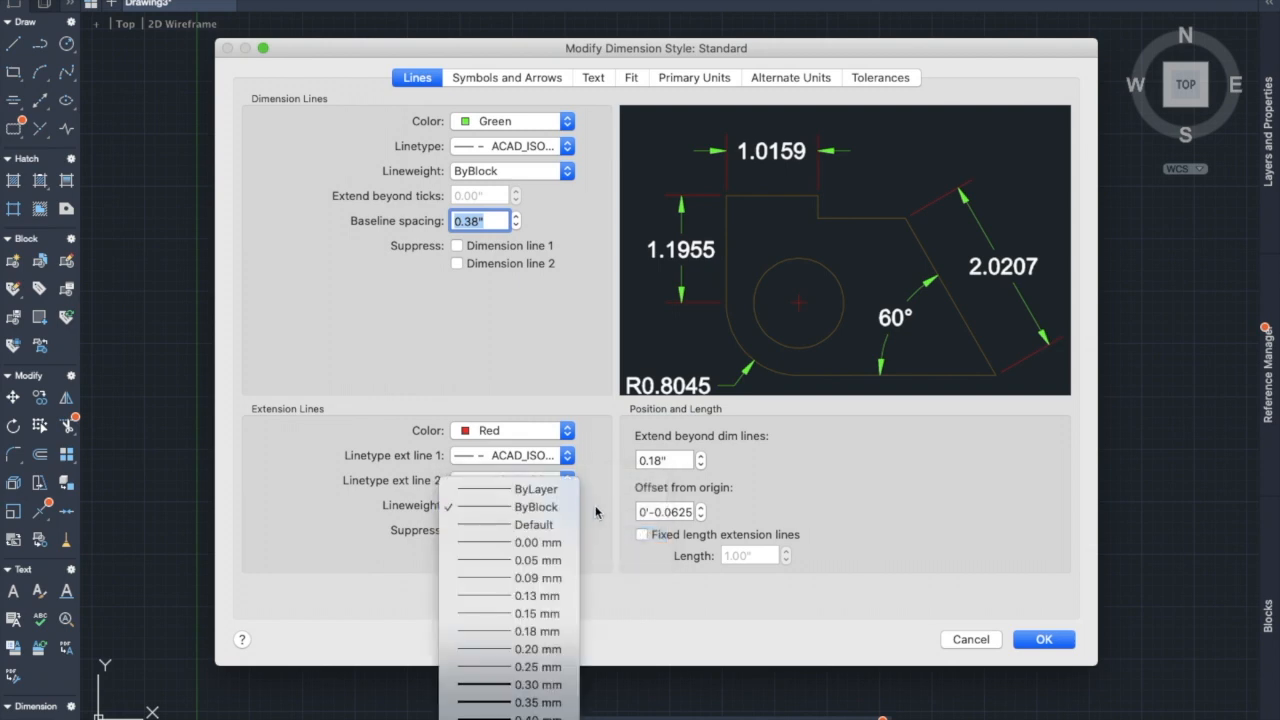
left_click(597, 515)
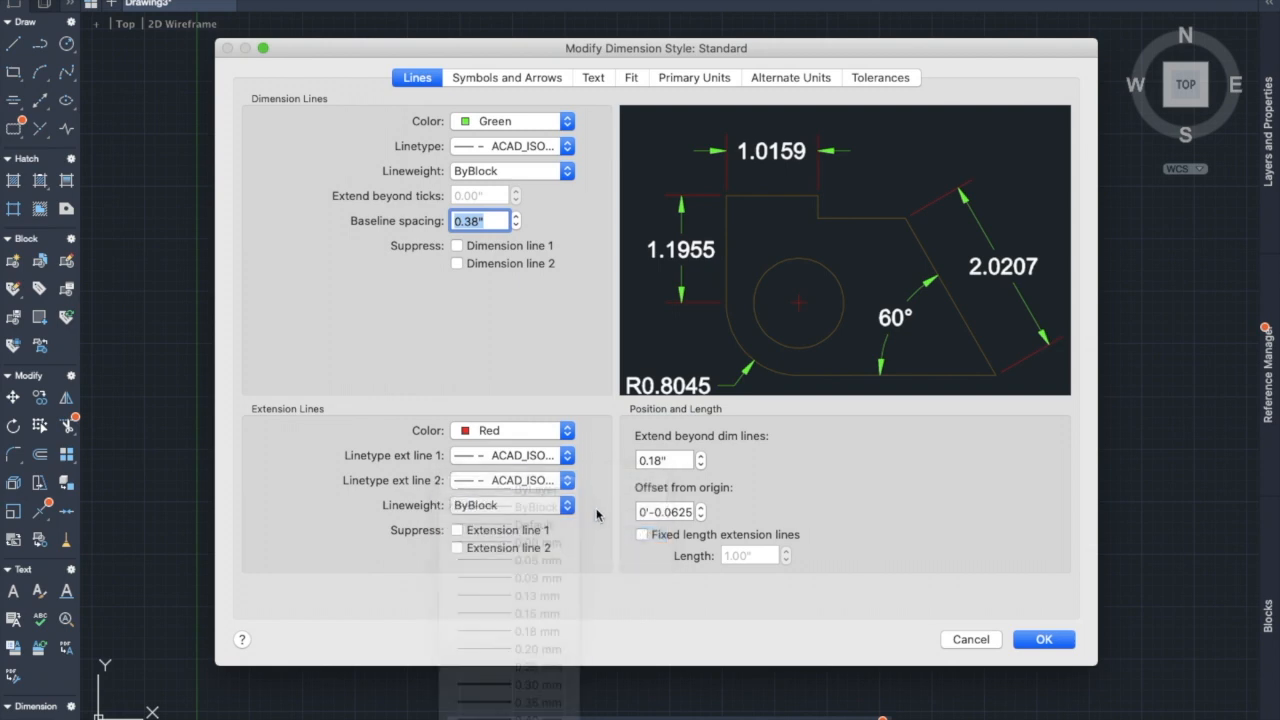
Step: Try suppressing the extension lines and the dimension lines, returning all of them to unsuppressed
left_click(457, 531)
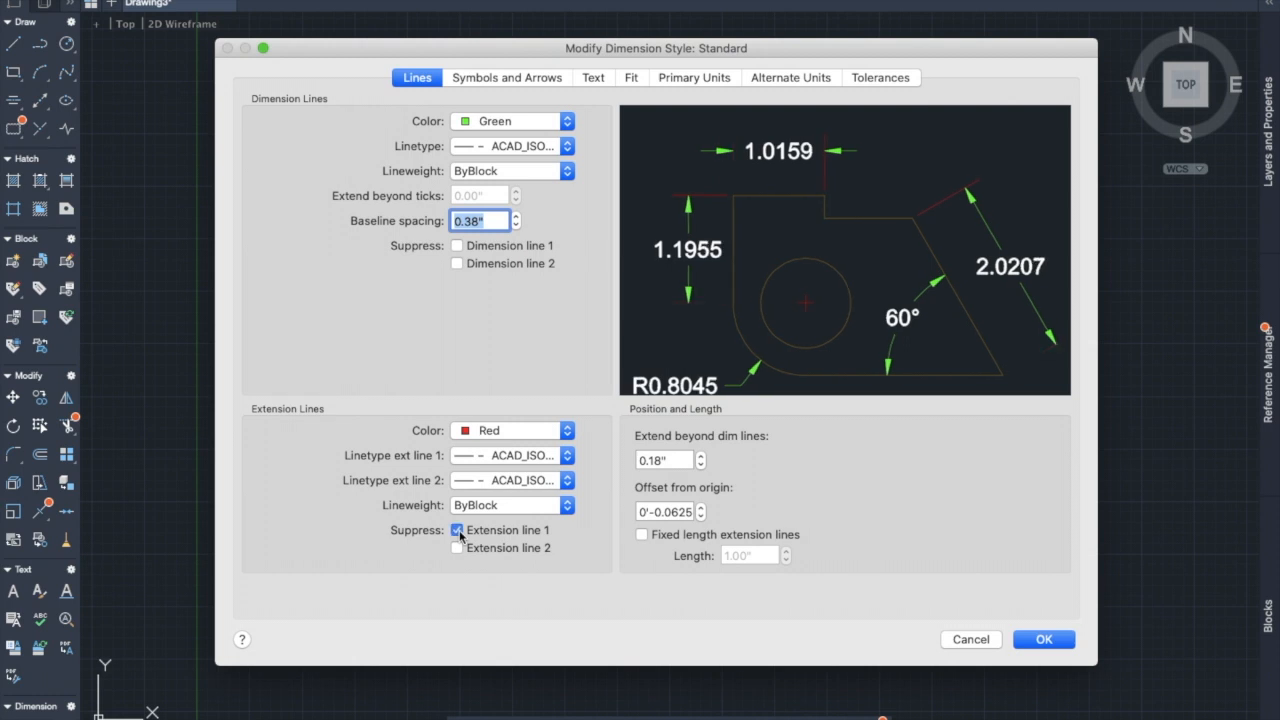
left_click(458, 531)
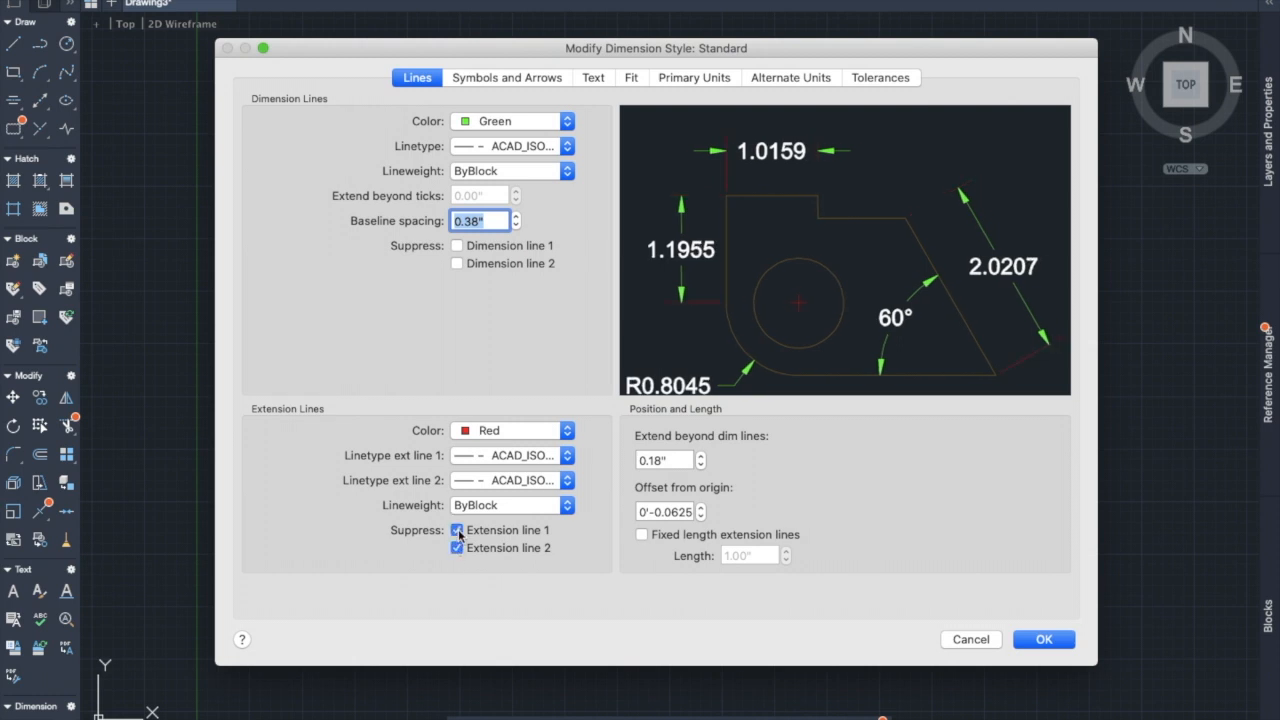
left_click(457, 549)
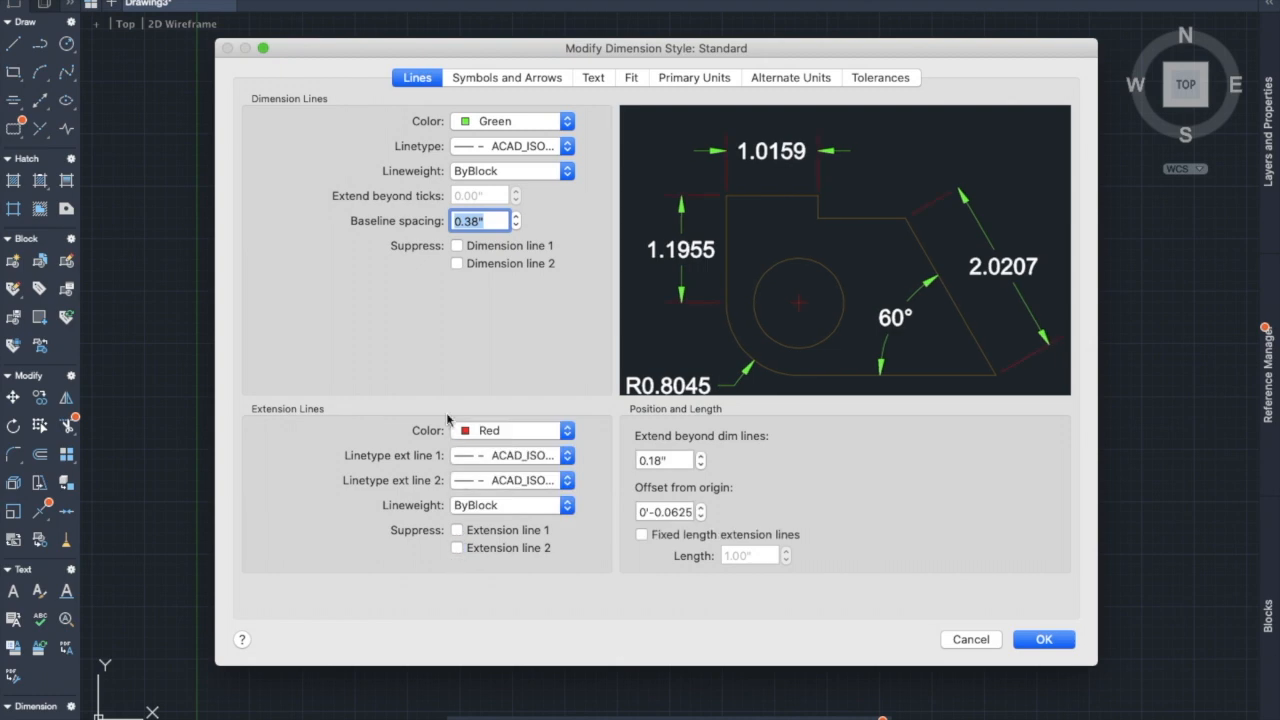
left_click(457, 246)
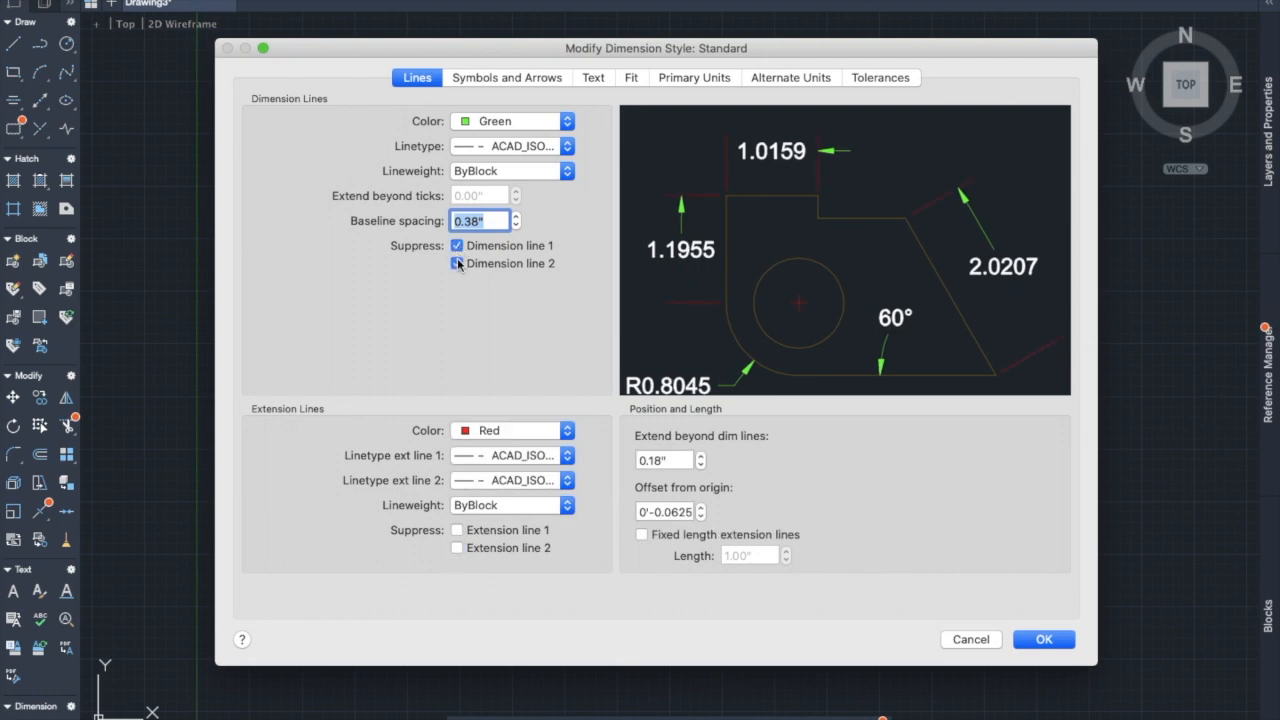
left_click(457, 263)
left_click(457, 246)
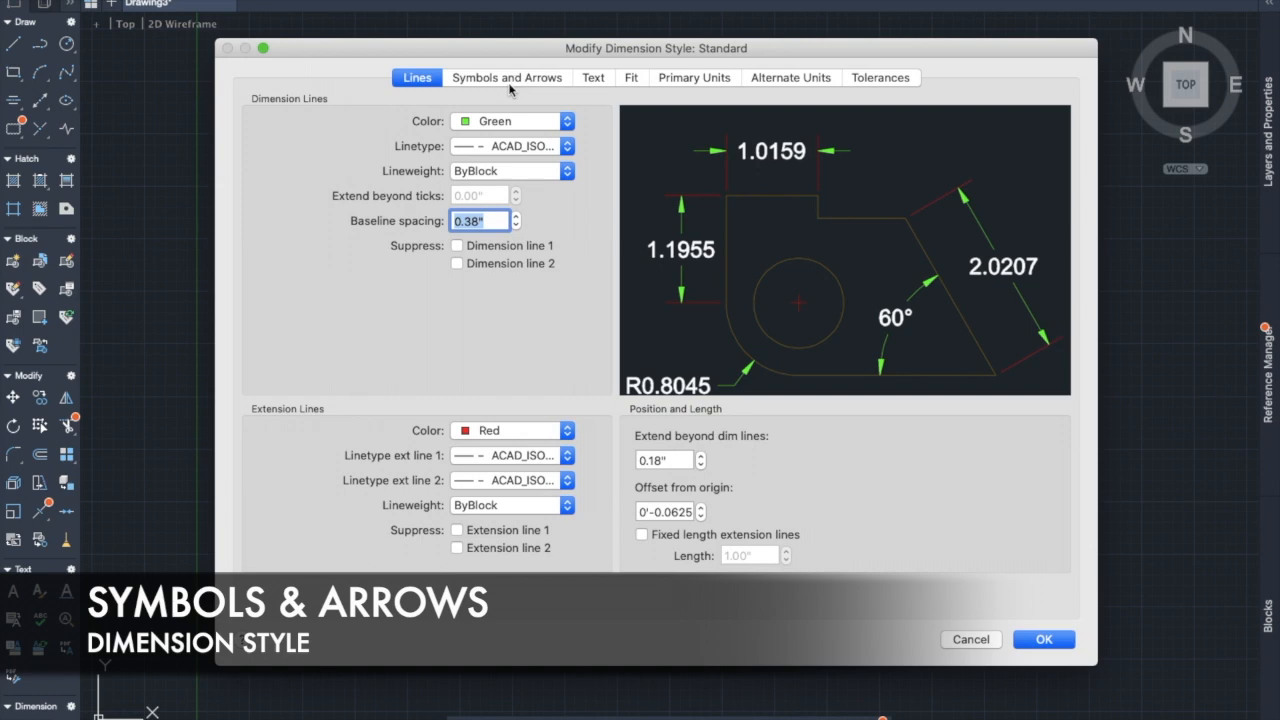
Step: Set the first and second arrowheads to Oblique, keep the leader Closed filled, and set the arrow size to 2'
left_click(510, 86)
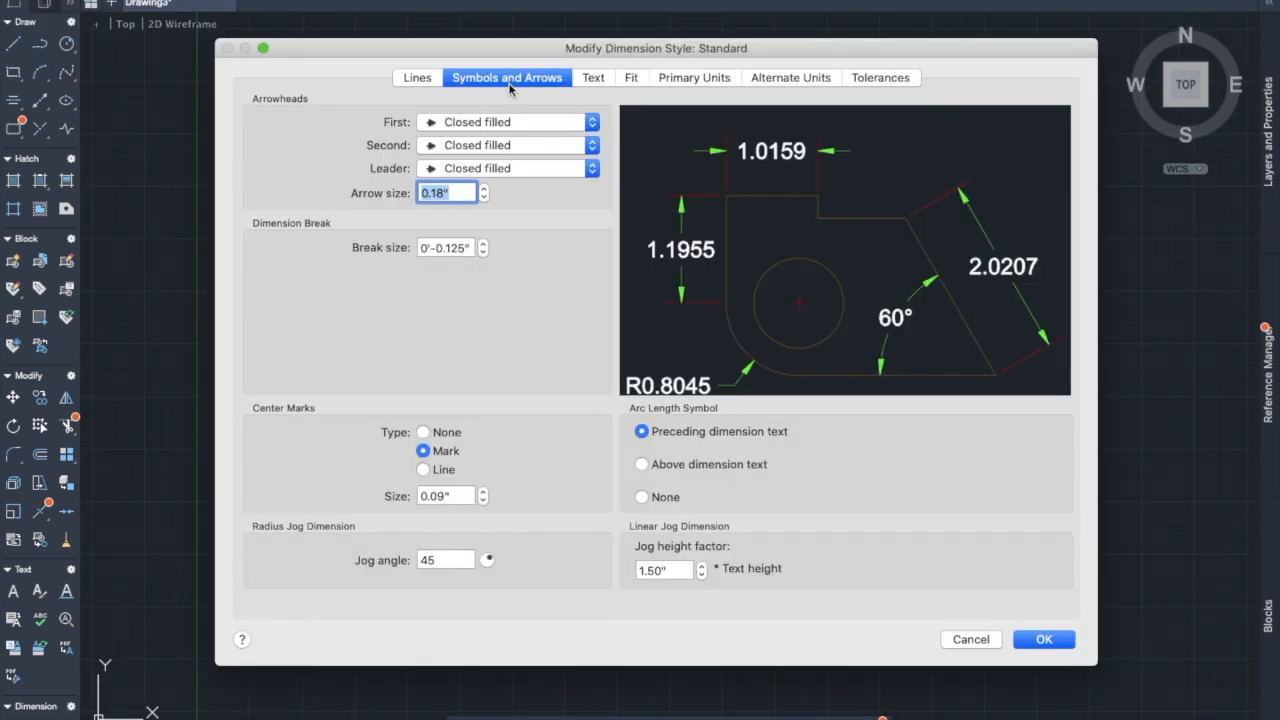
left_click(591, 123)
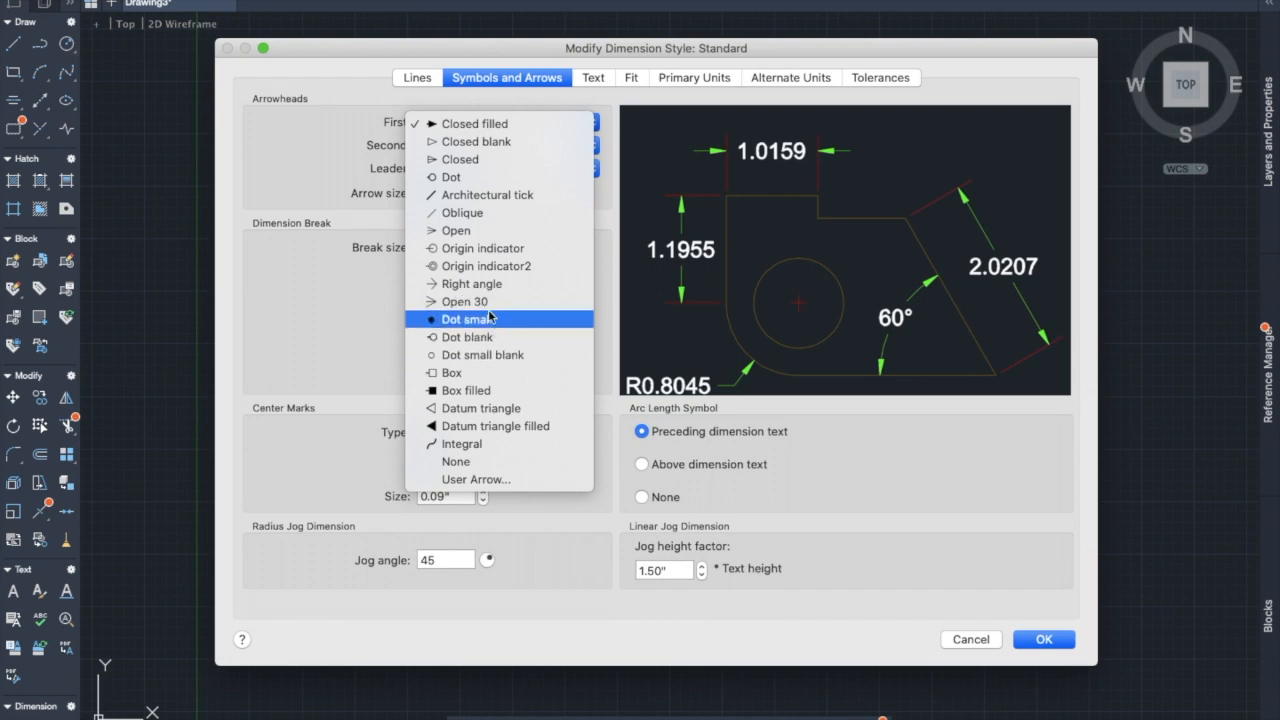
left_click(495, 212)
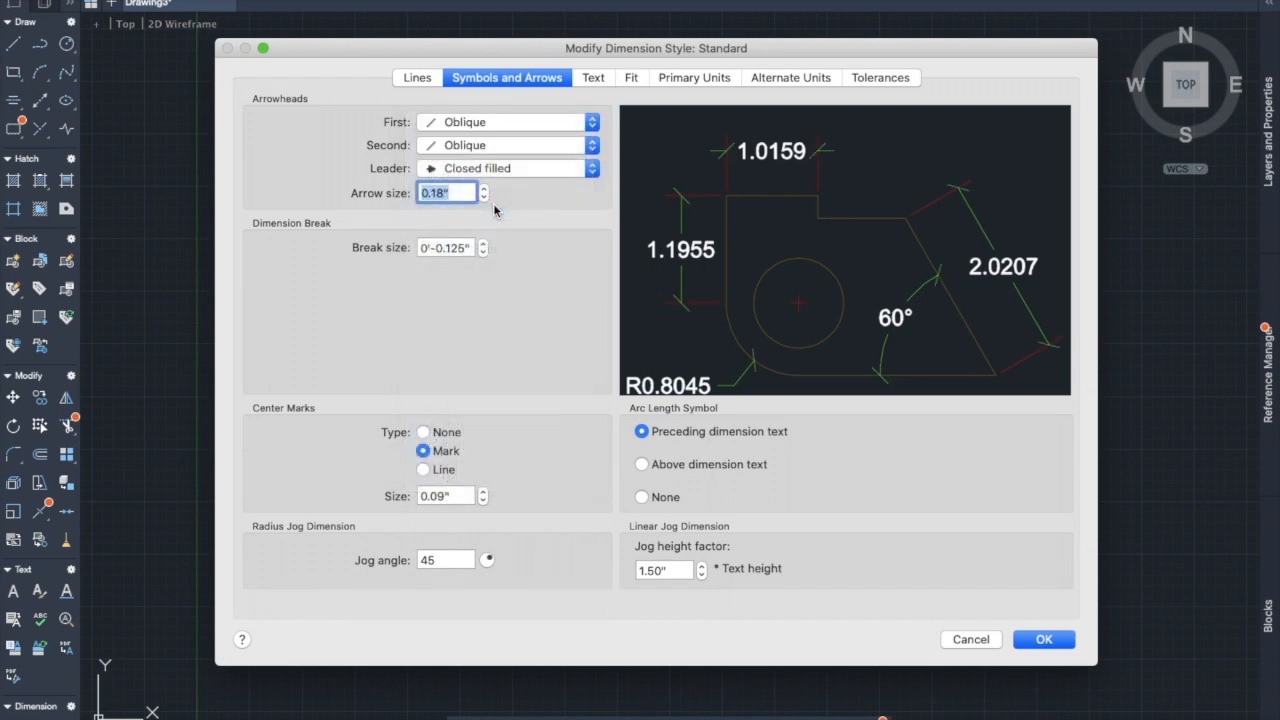
left_click(592, 168)
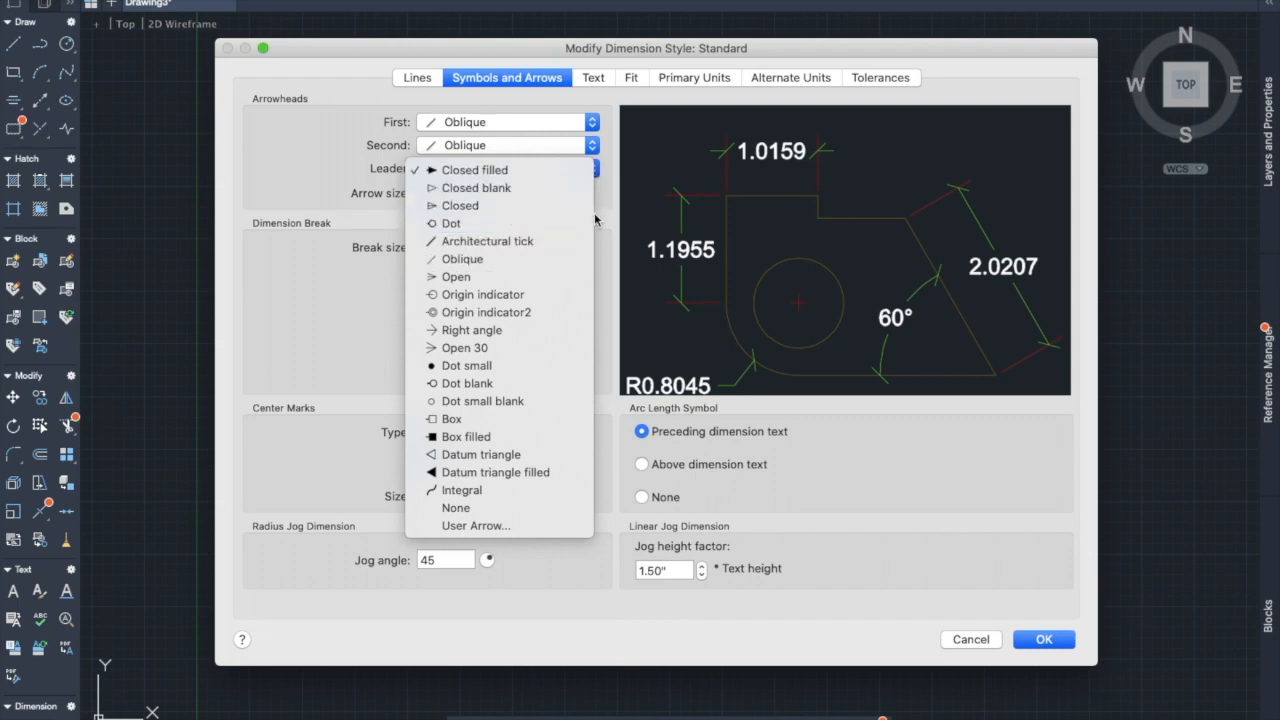
left_click(605, 259)
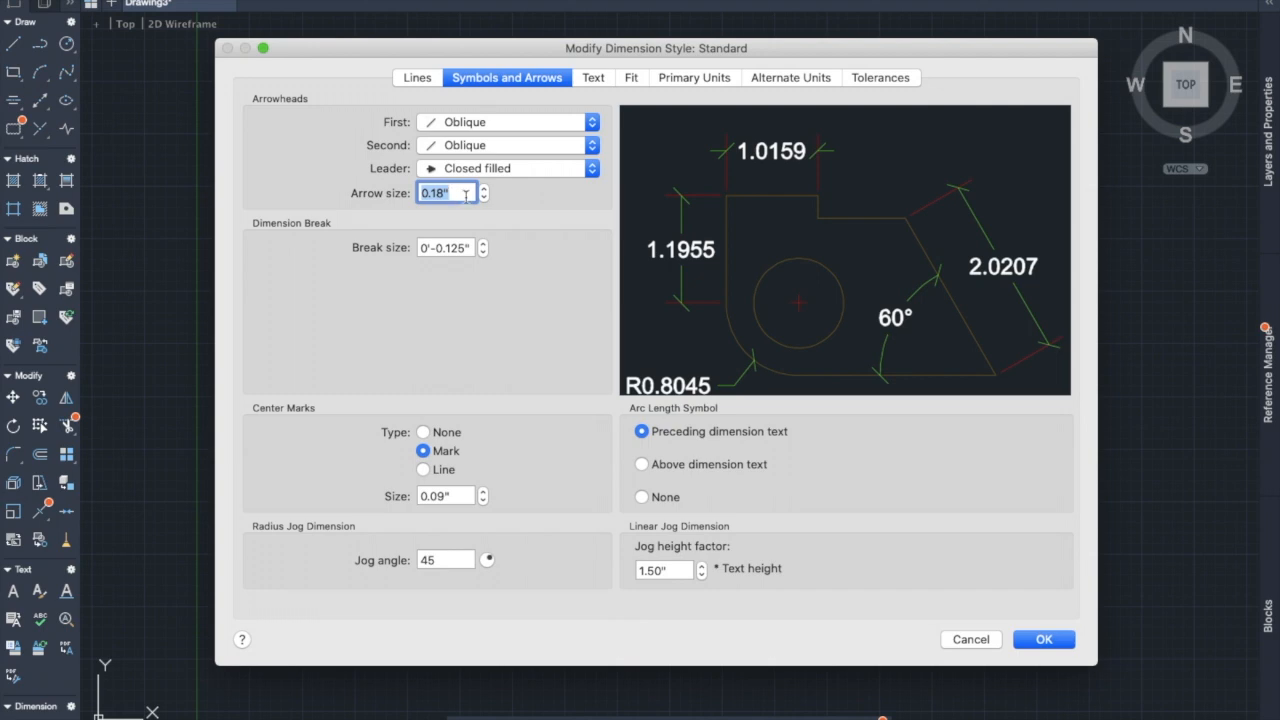
type("2")
Step: Change the Standard text style's font to simplex.shx and set the dimension text color to Green
left_click(593, 77)
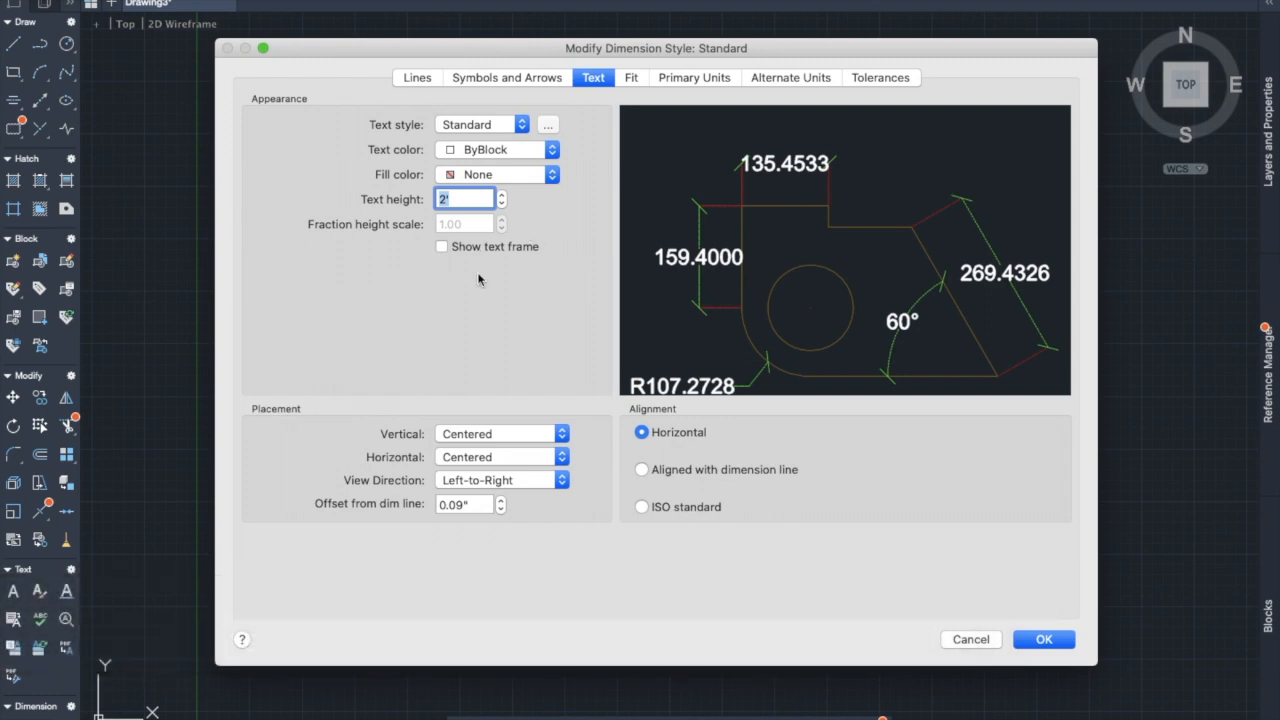
left_click(482, 124)
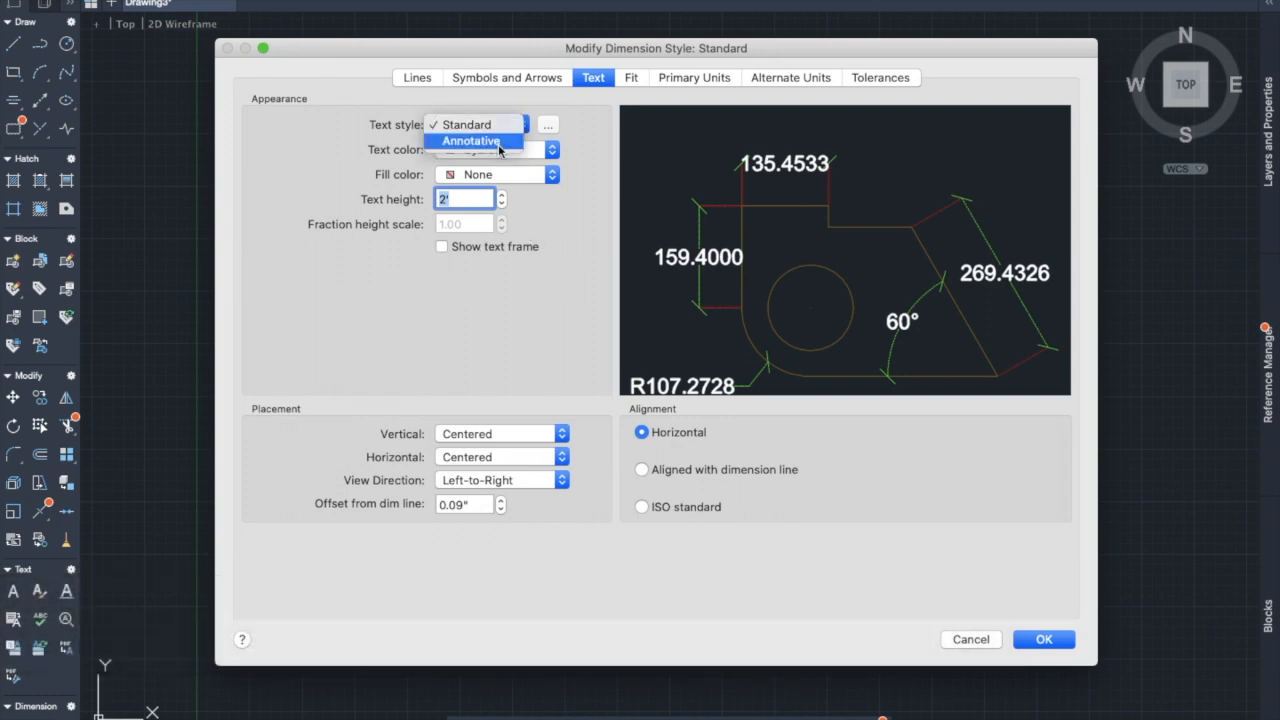
left_click(560, 161)
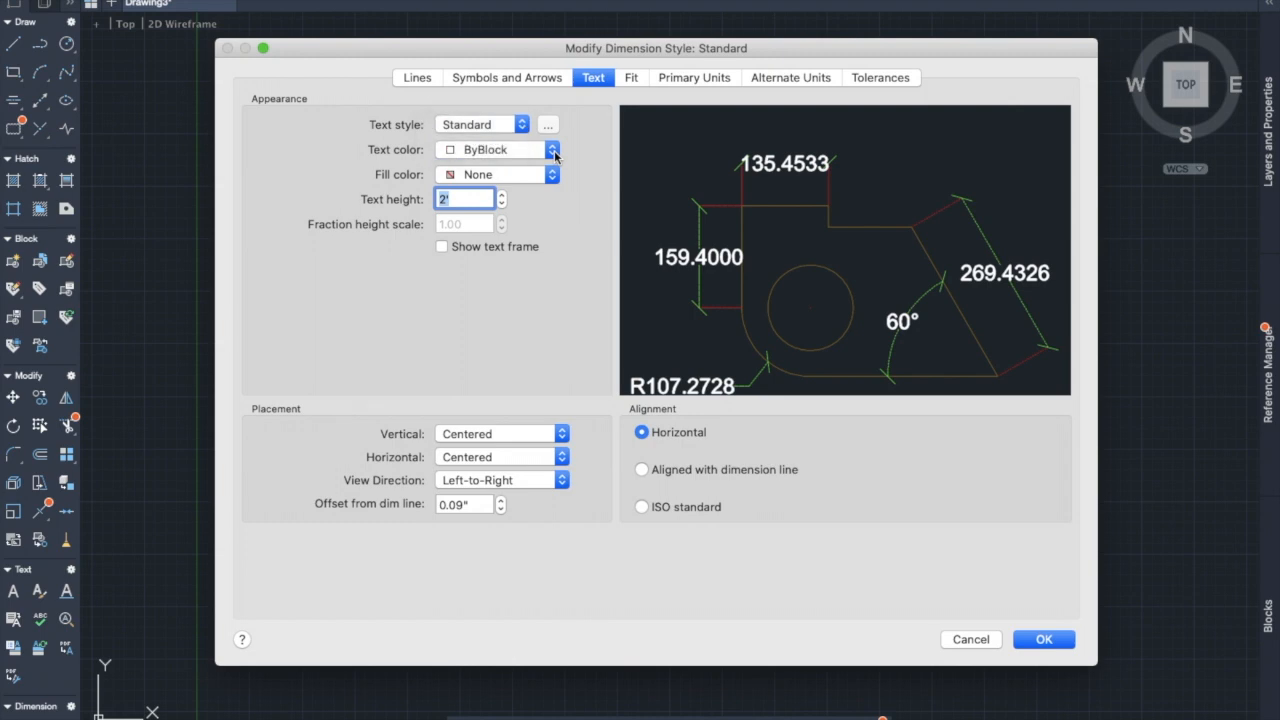
left_click(548, 126)
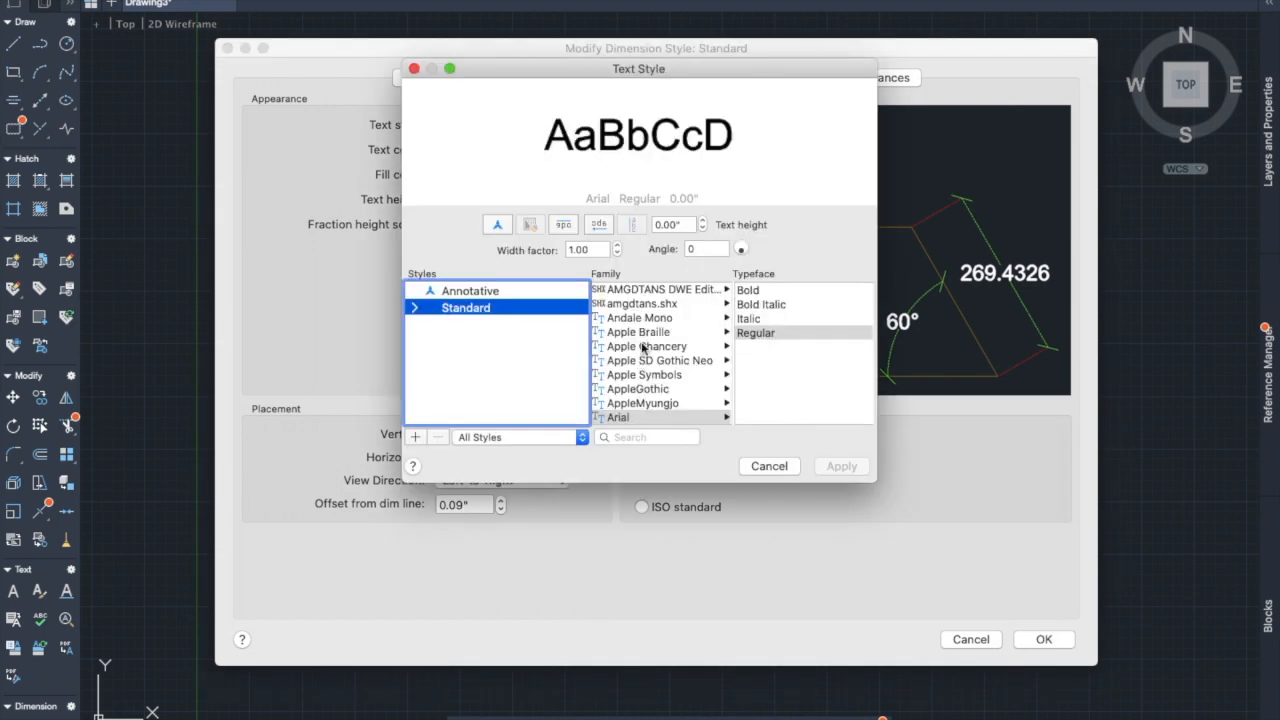
scroll(643, 346, "down", 10)
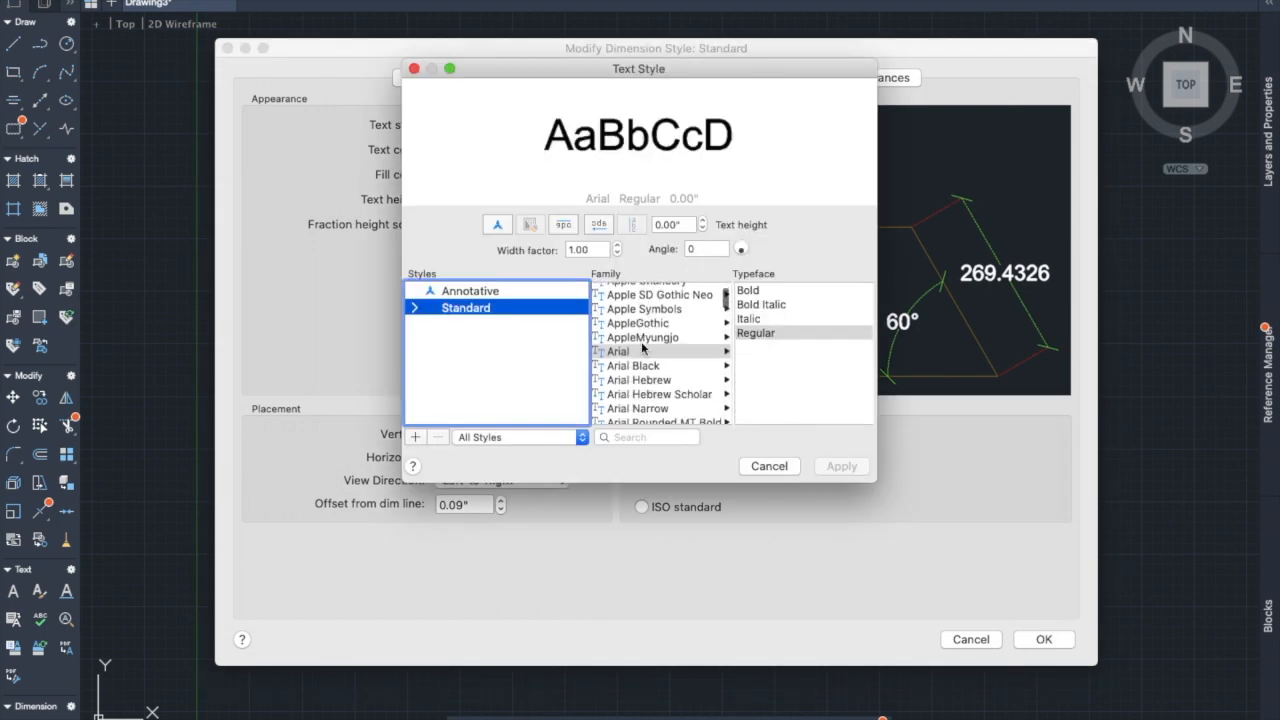
left_click(632, 437)
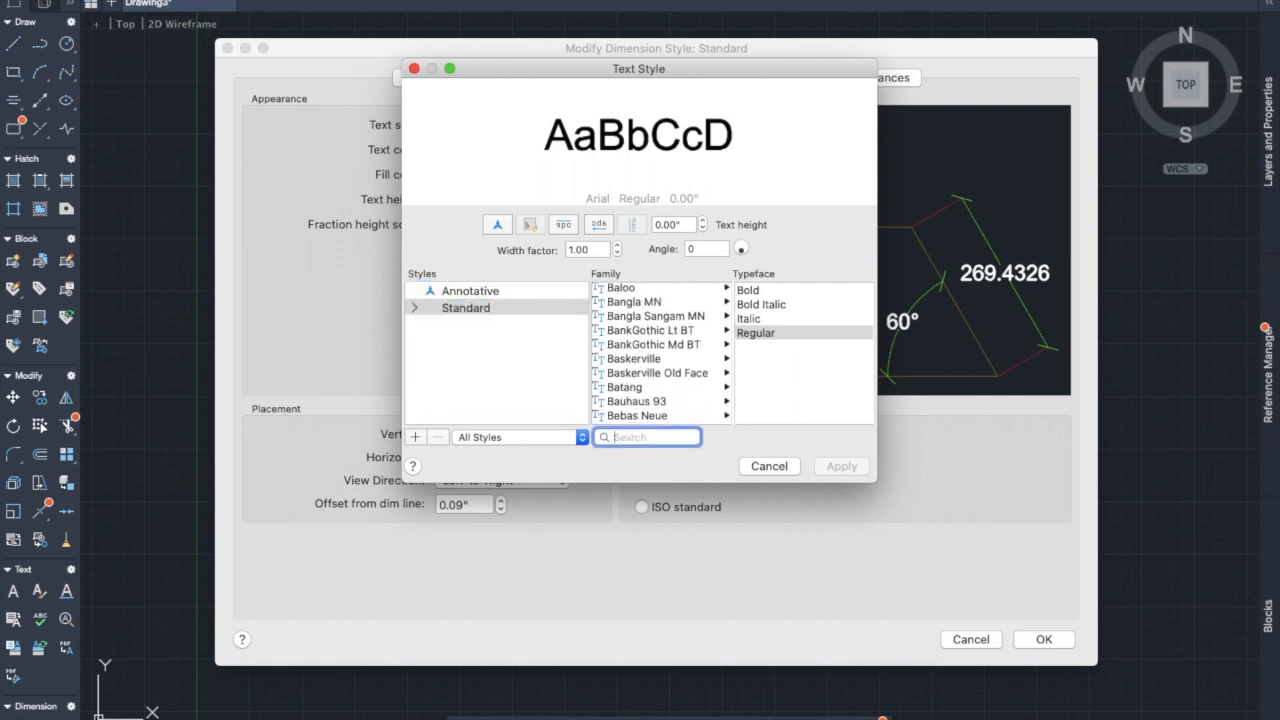
type("sim")
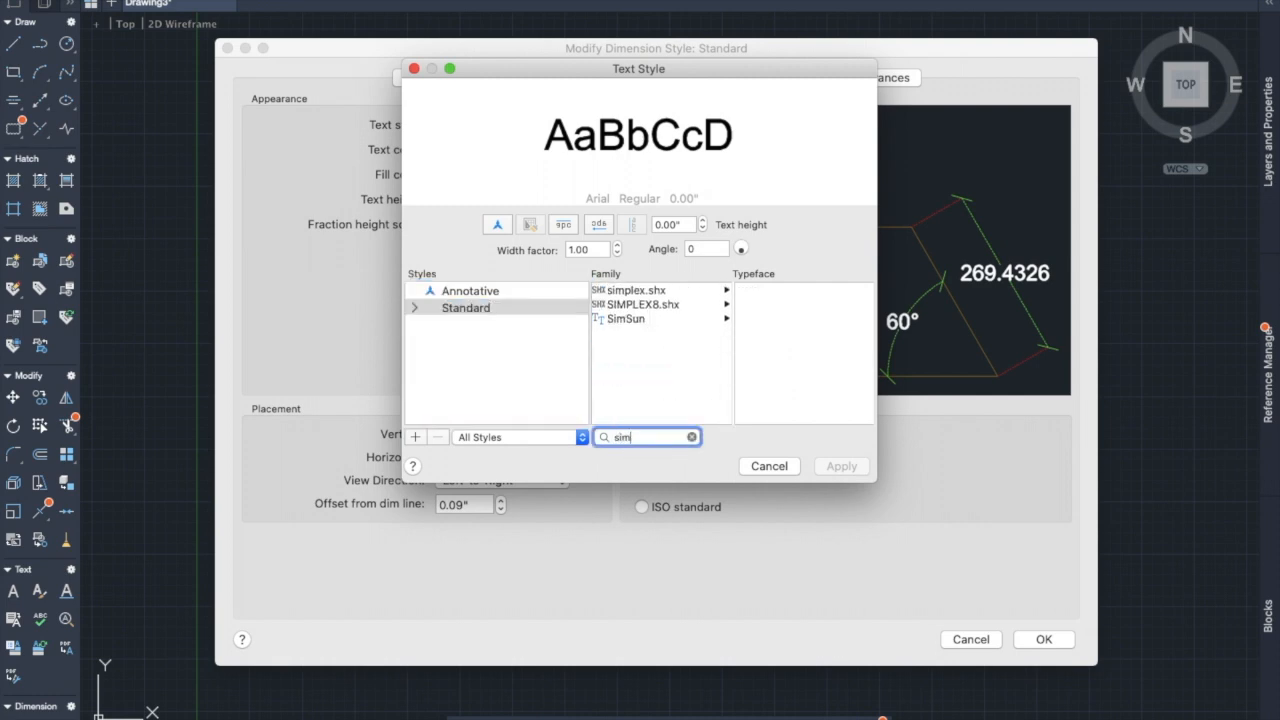
left_click(653, 292)
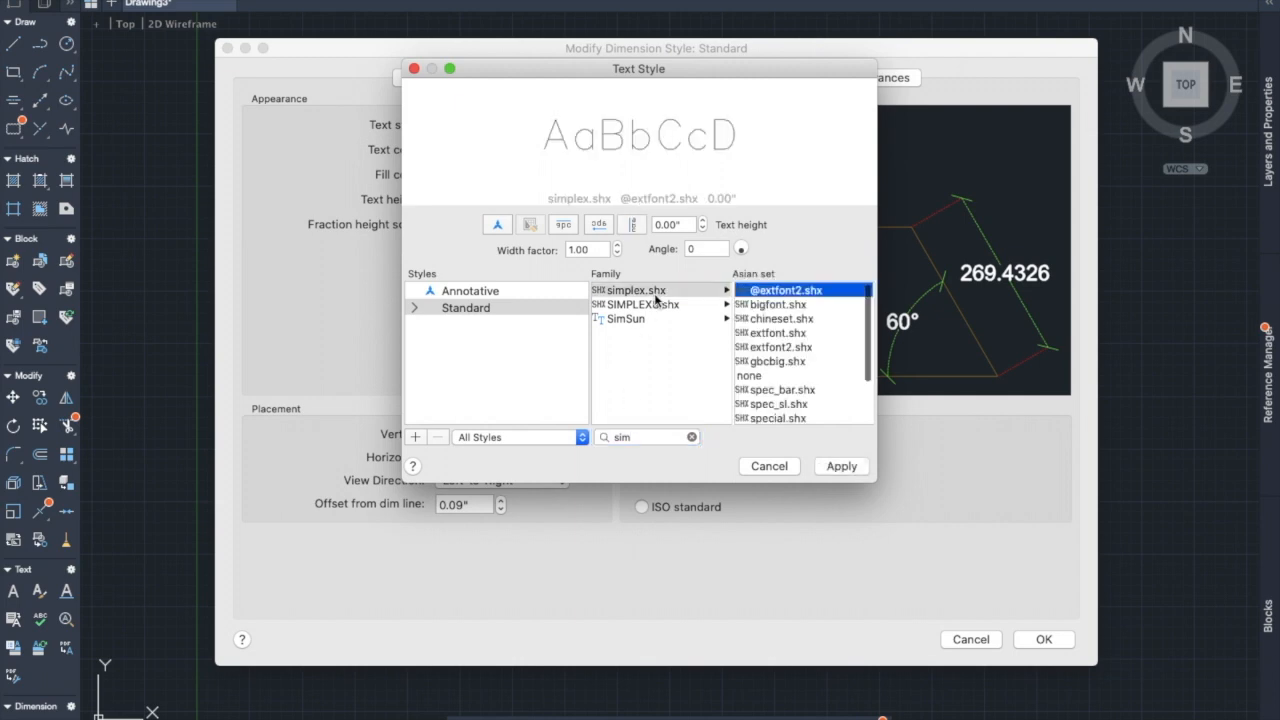
left_click(838, 468)
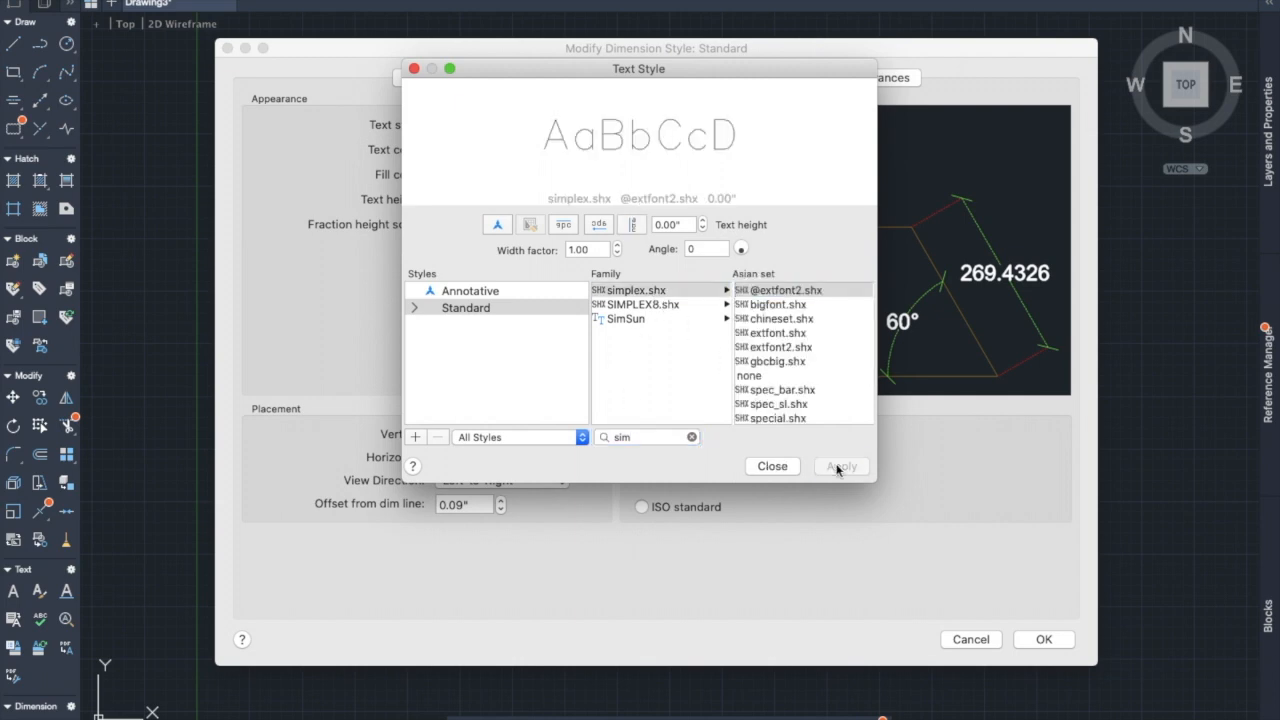
left_click(760, 467)
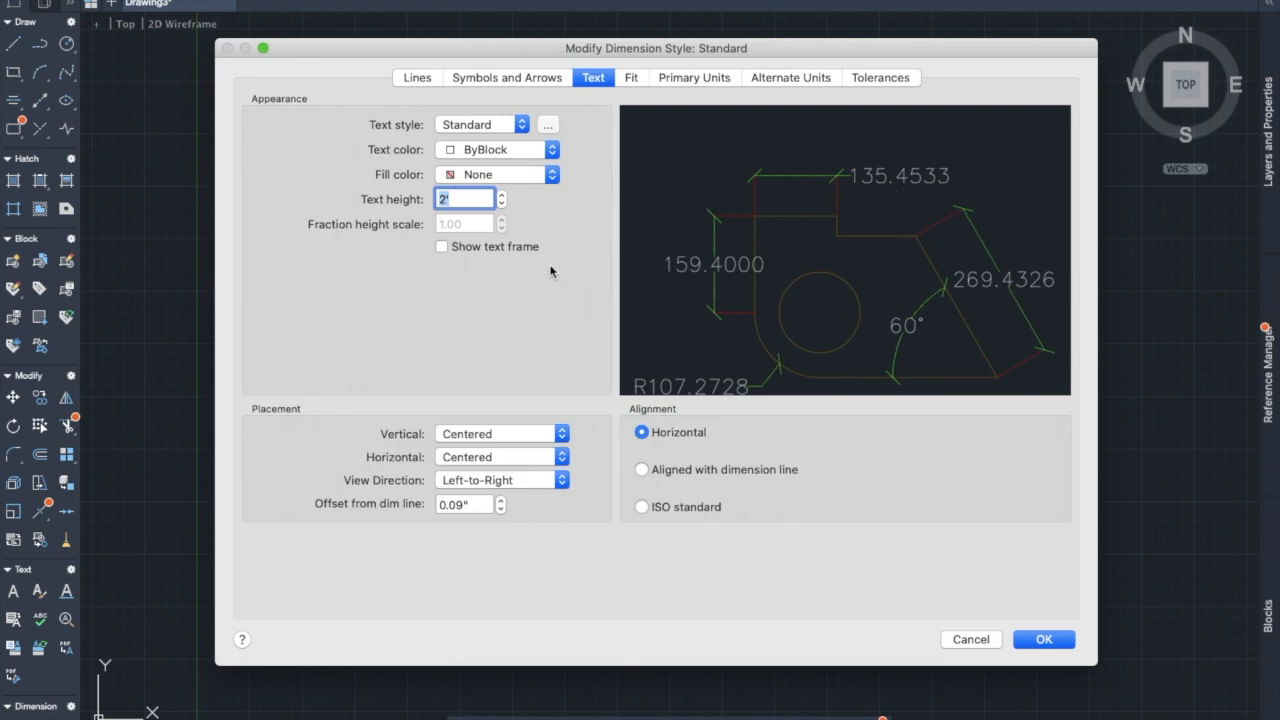
left_click(555, 155)
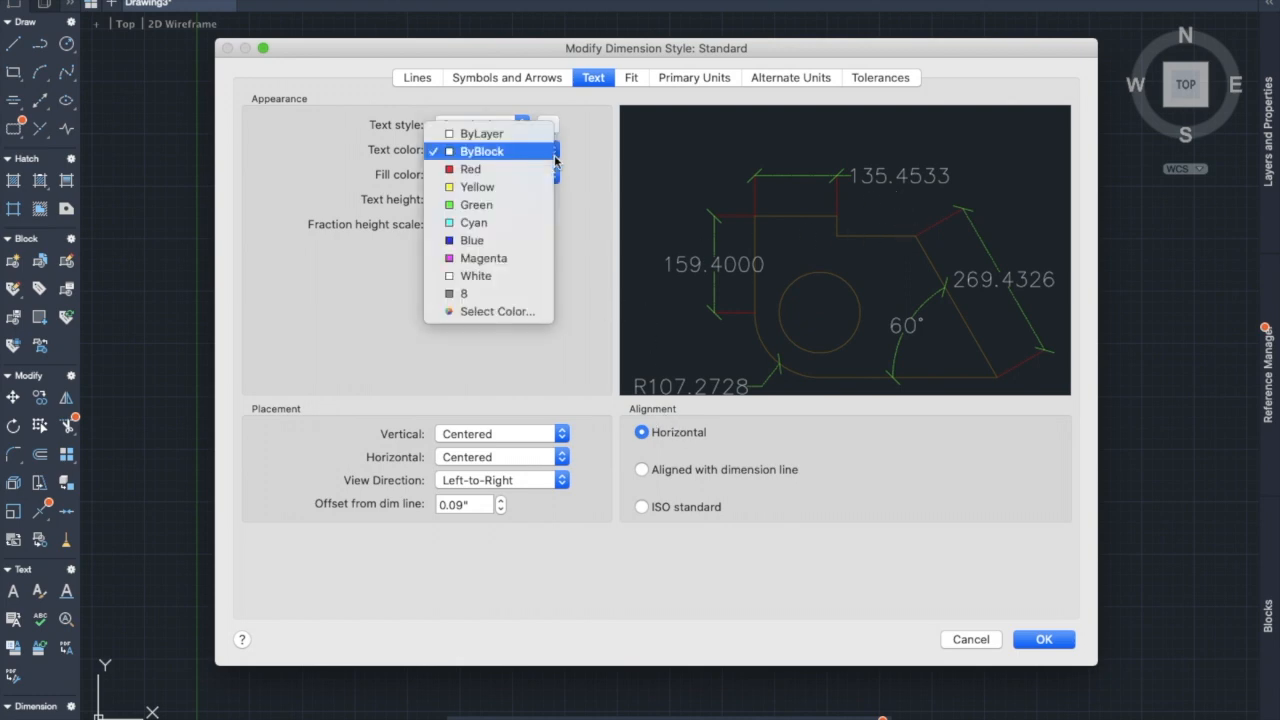
left_click(505, 205)
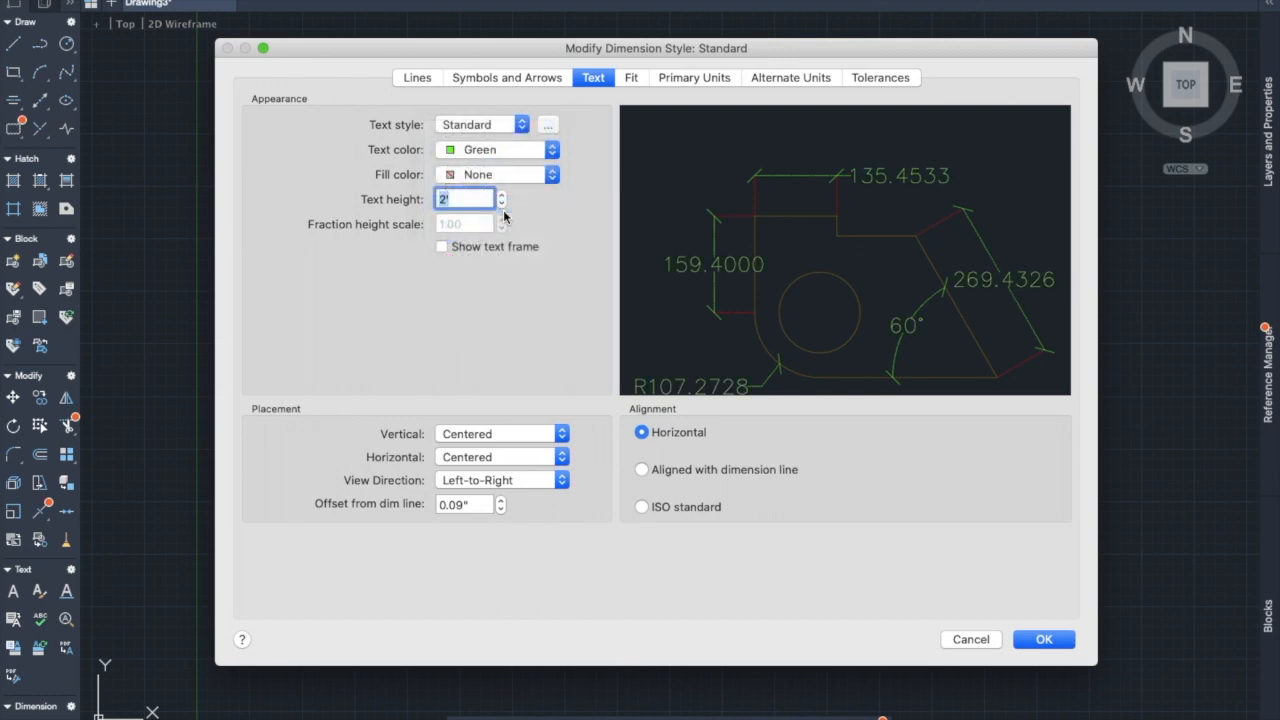
Step: Try Yellow and Blue as the dimension text fill color, returning the fill to None
left_click(552, 175)
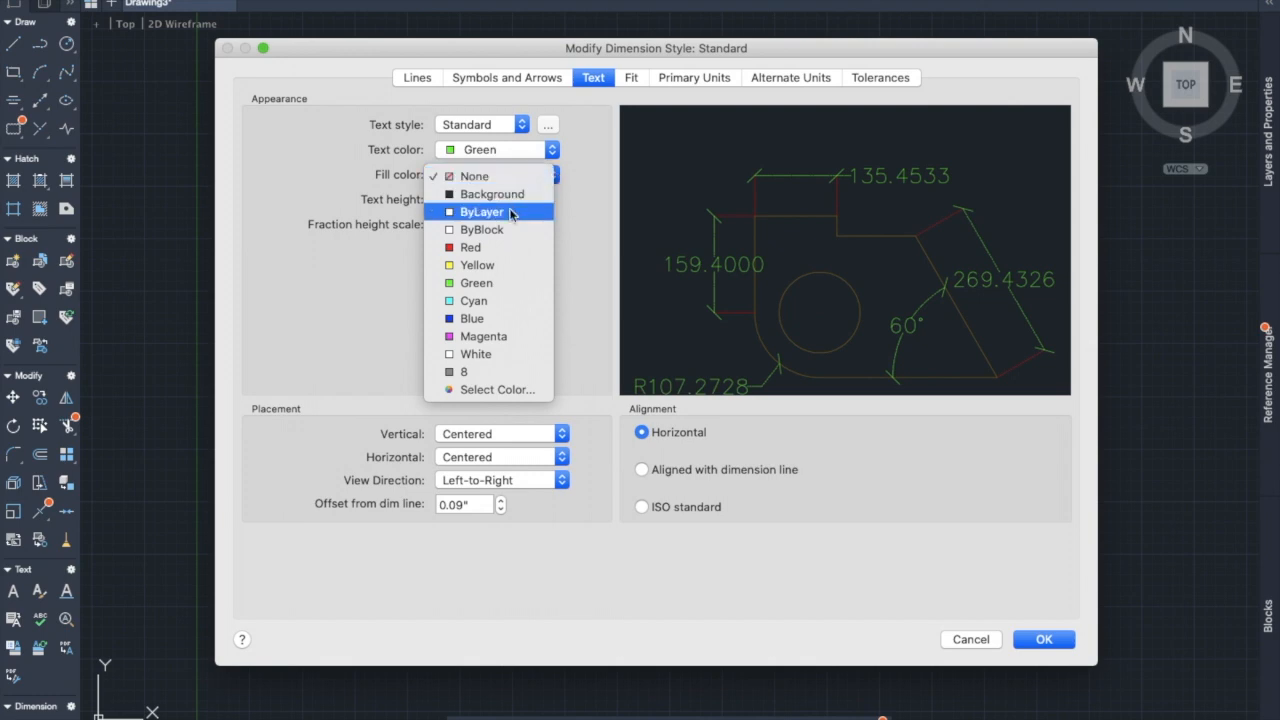
left_click(505, 267)
left_click(508, 175)
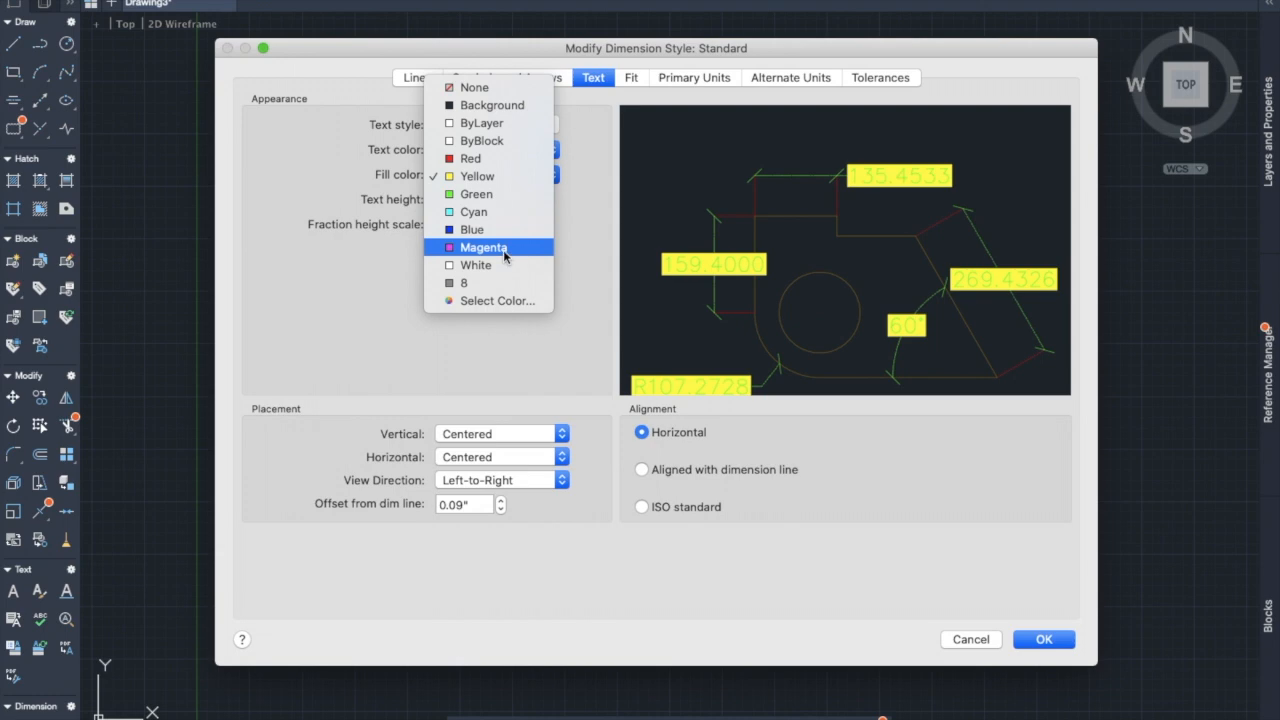
left_click(508, 229)
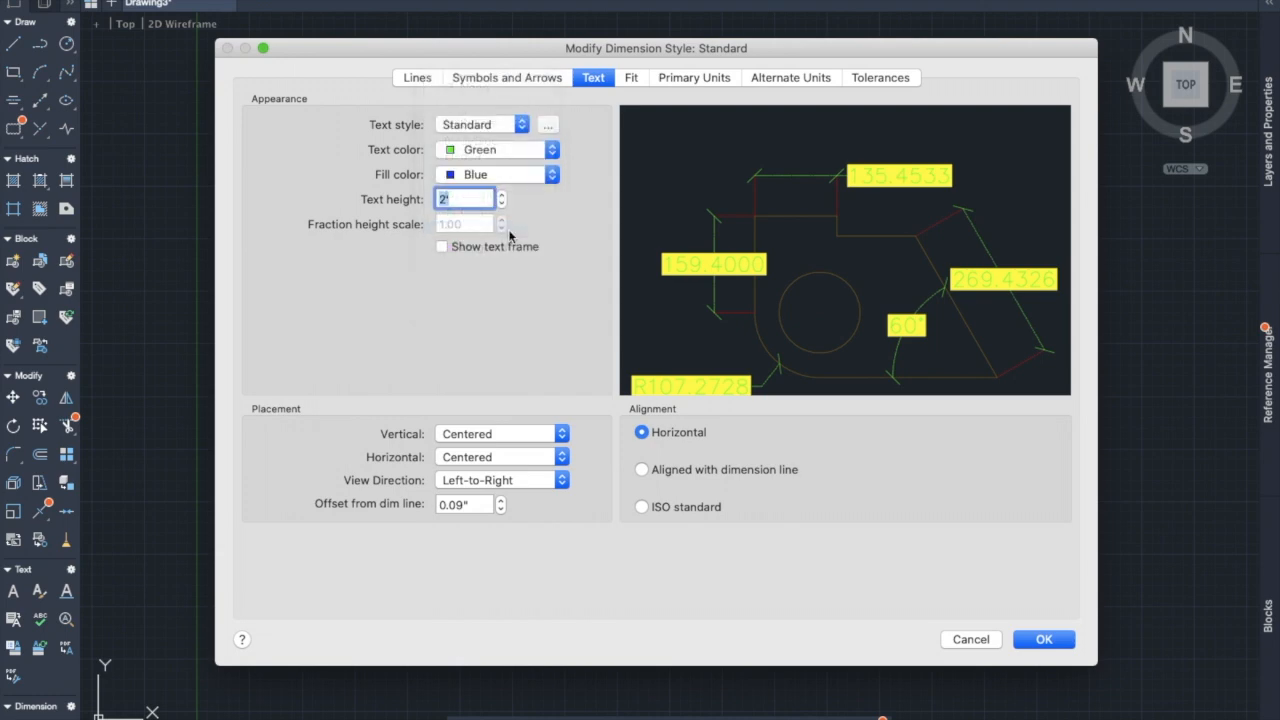
left_click(552, 176)
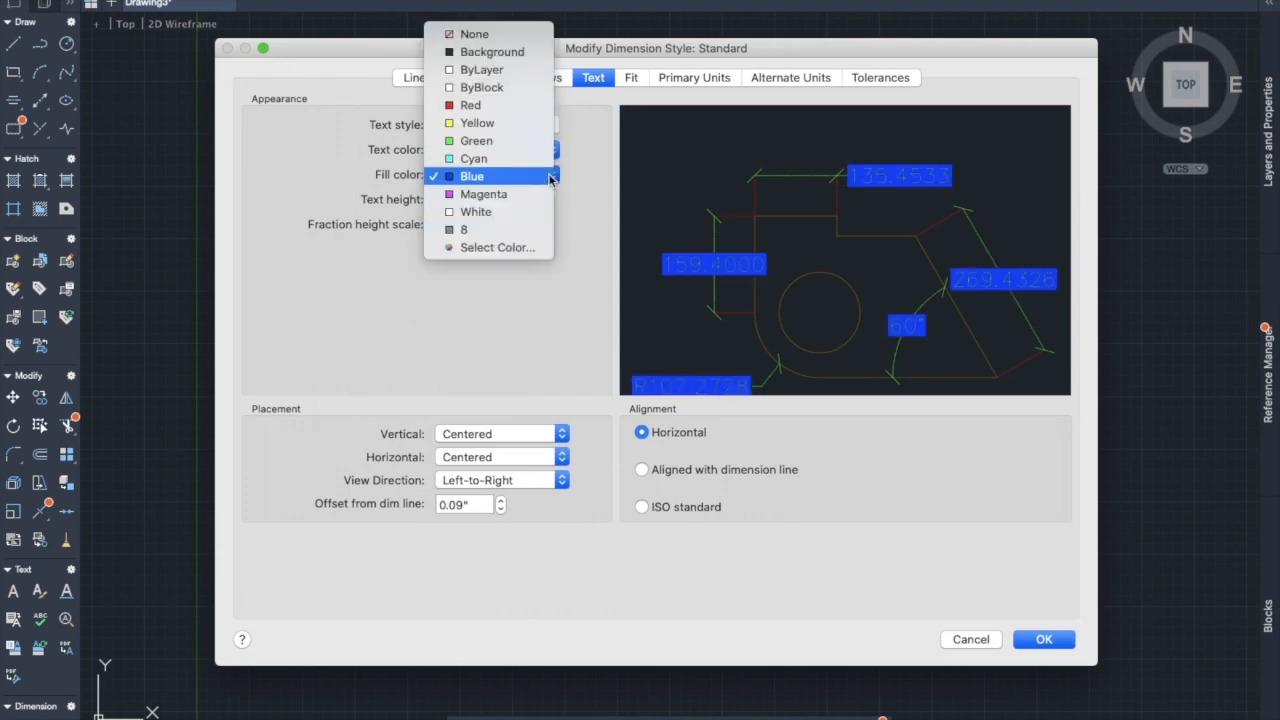
left_click(519, 38)
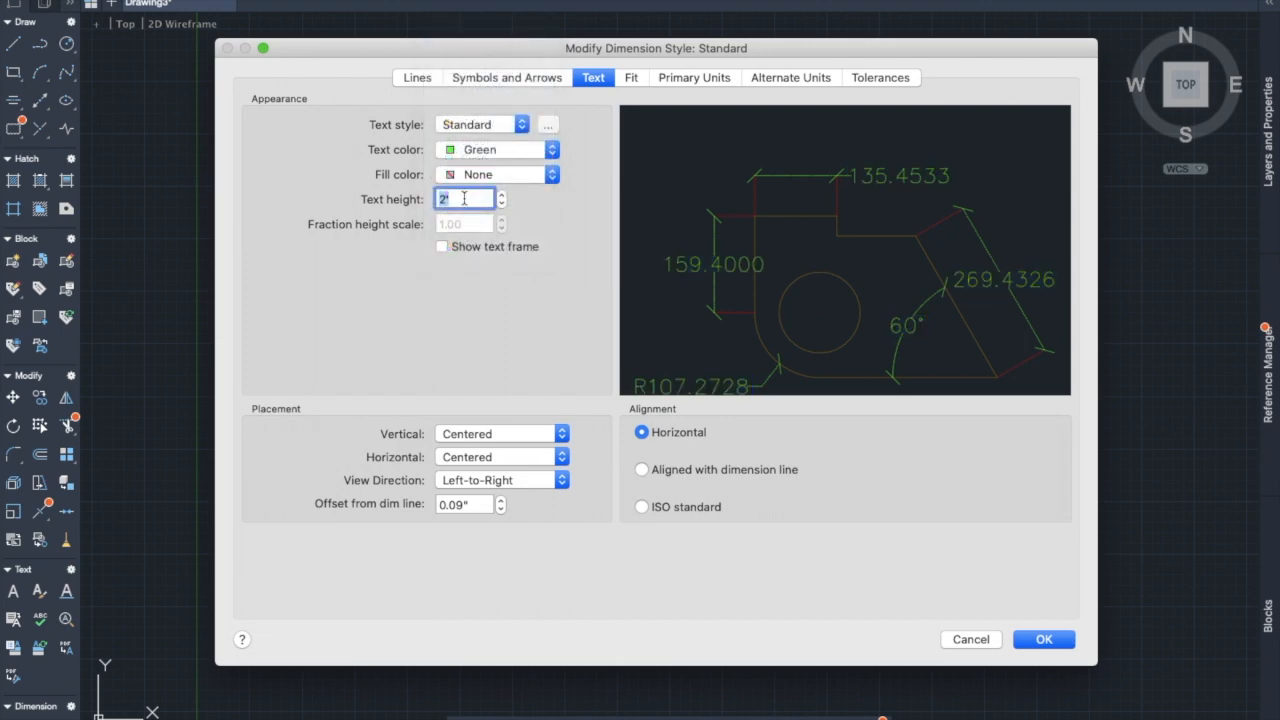
Step: Try the Above vertical placement for the dimension text, returning it to Centered and keeping the horizontal placement Centered
left_click(566, 438)
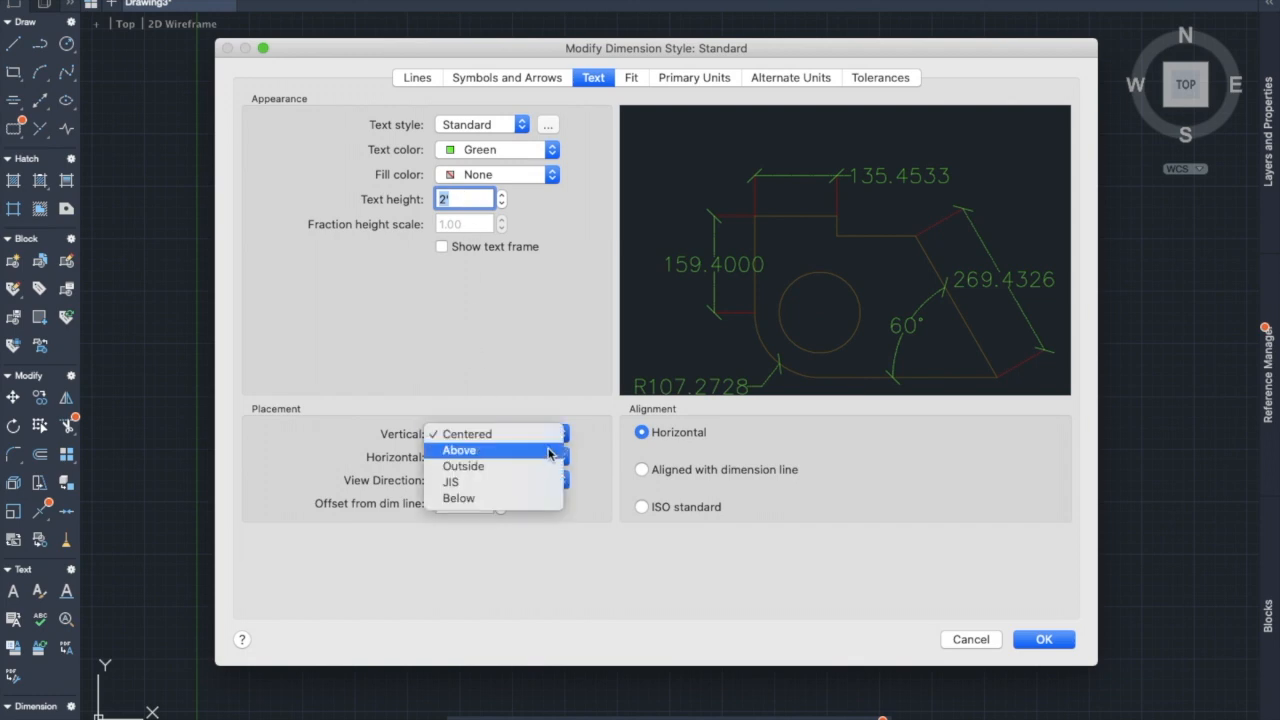
left_click(551, 450)
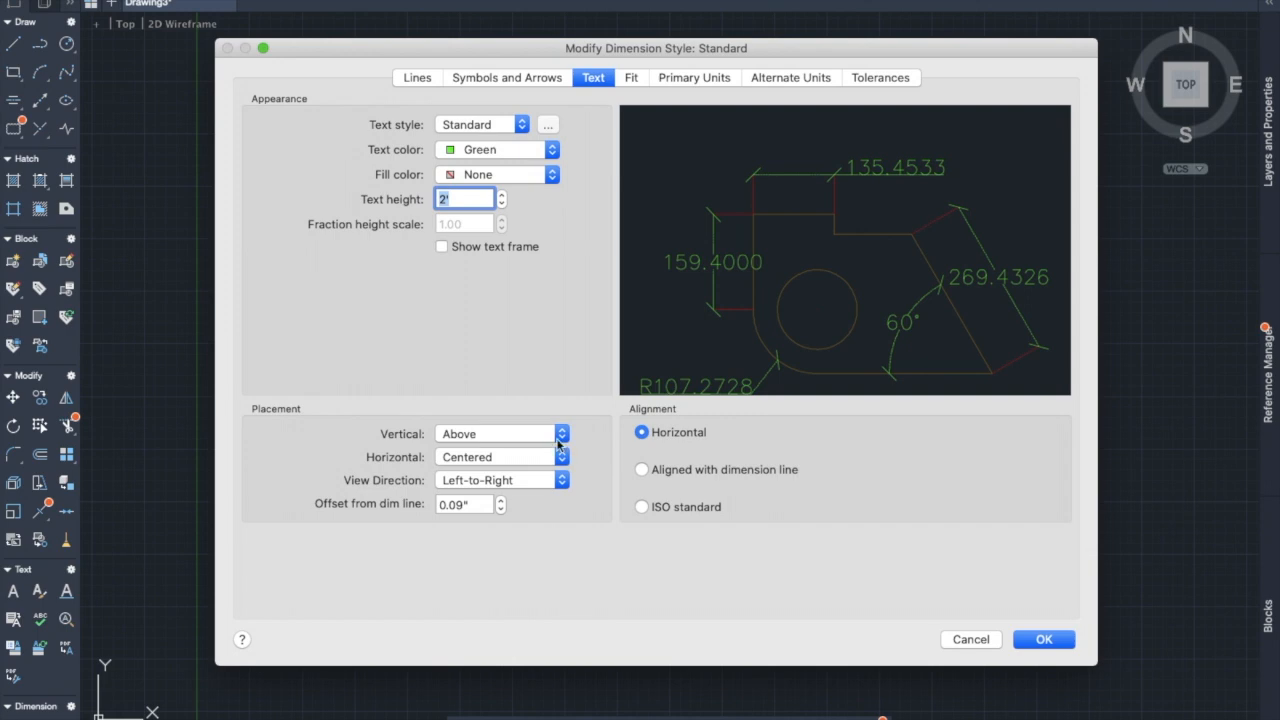
left_click(562, 437)
left_click(543, 450)
left_click(562, 437)
left_click(514, 403)
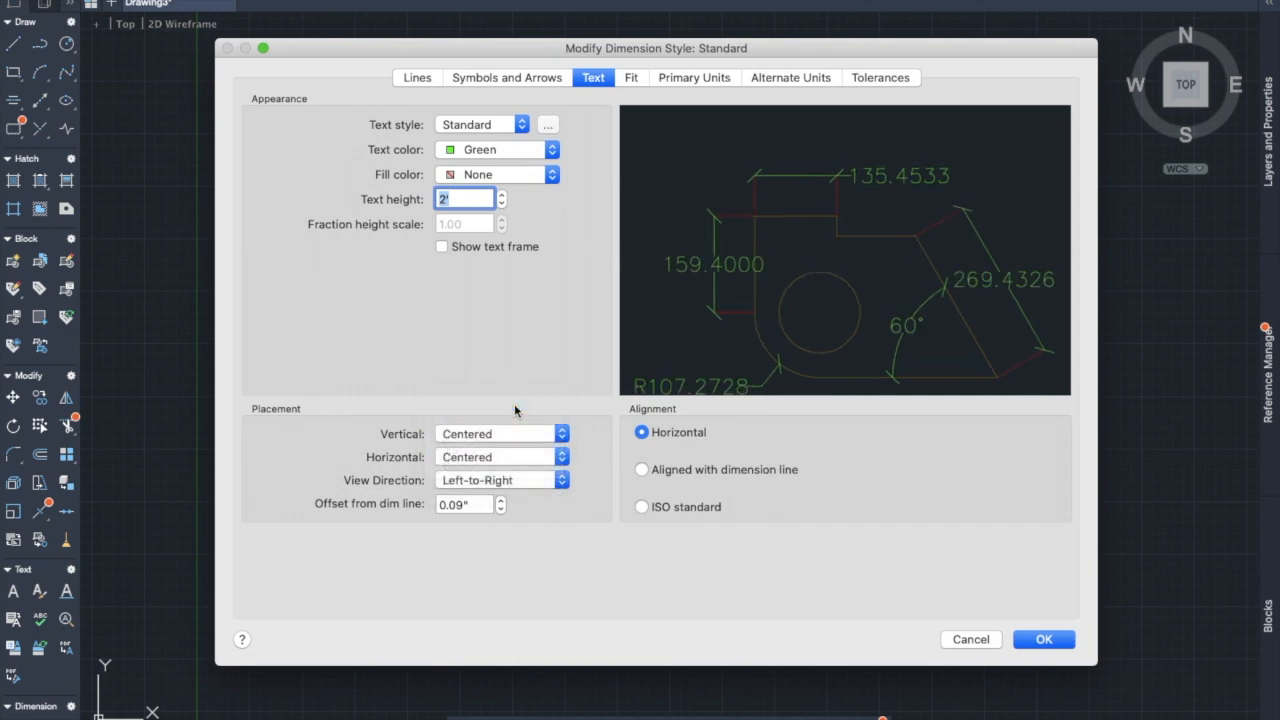
left_click(558, 462)
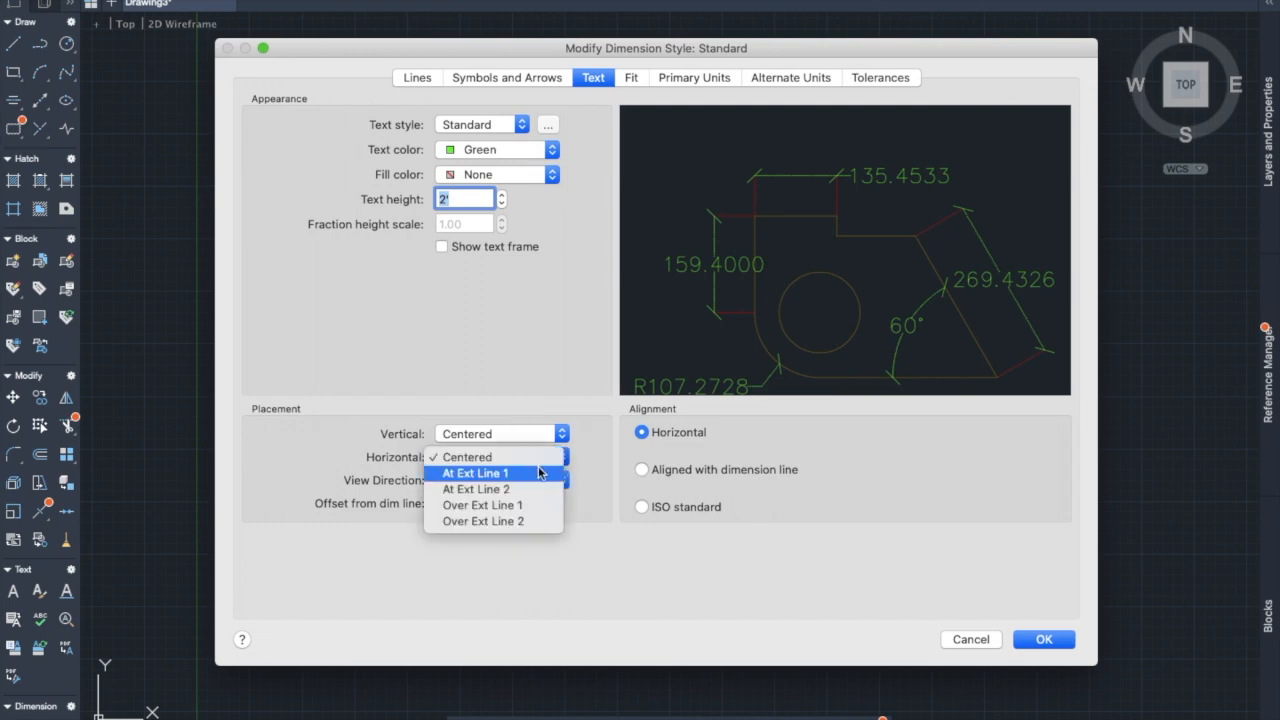
left_click(536, 457)
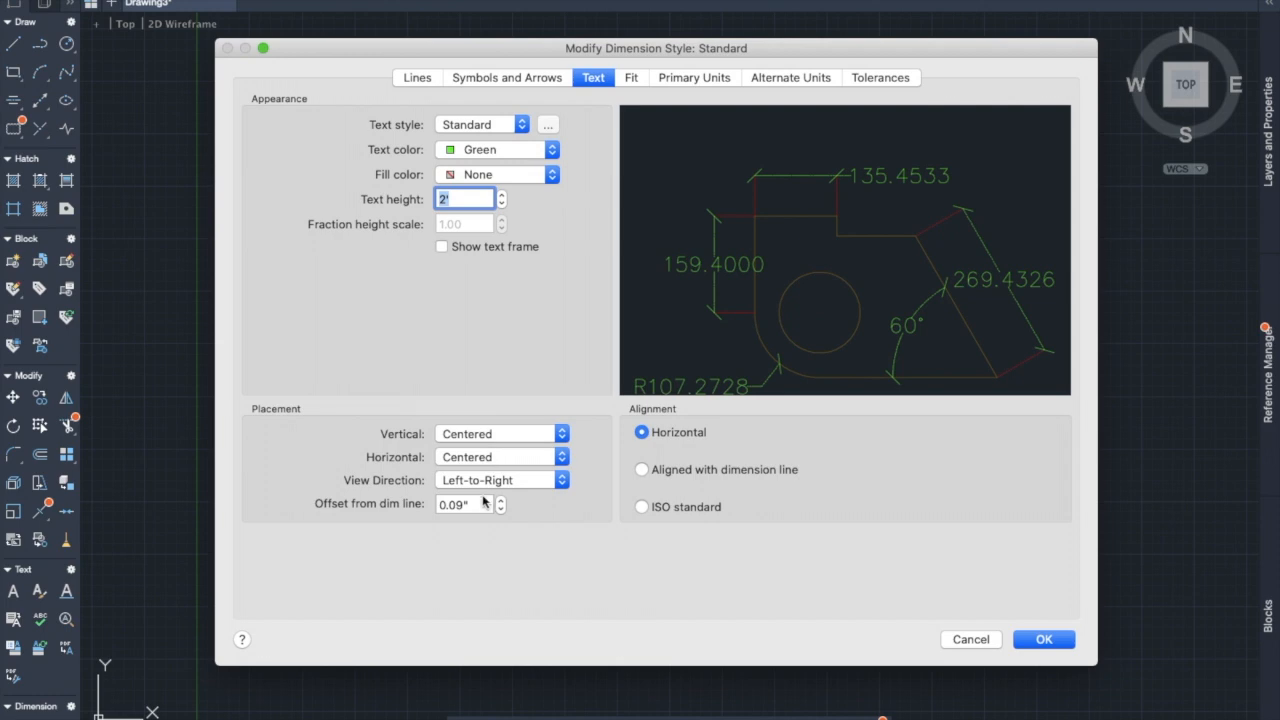
Step: Set the text alignment to Aligned with dimension line after comparing it with Horizontal
left_click(643, 469)
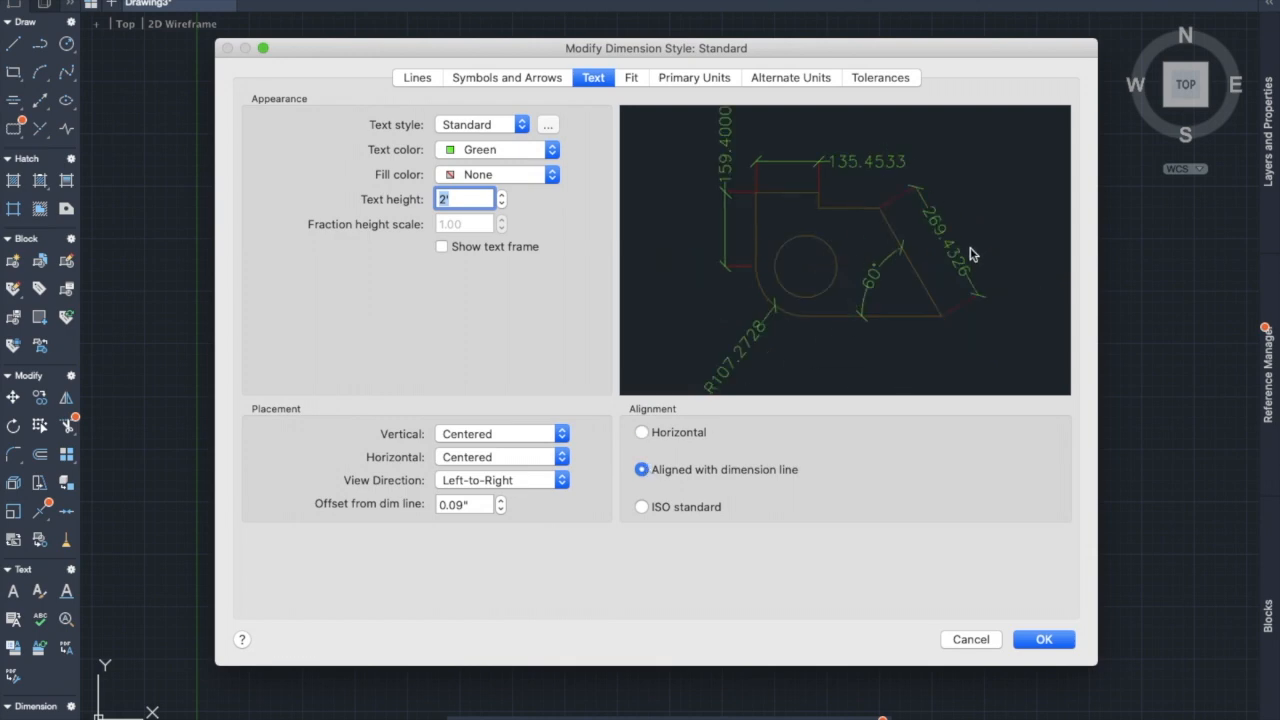
left_click(642, 432)
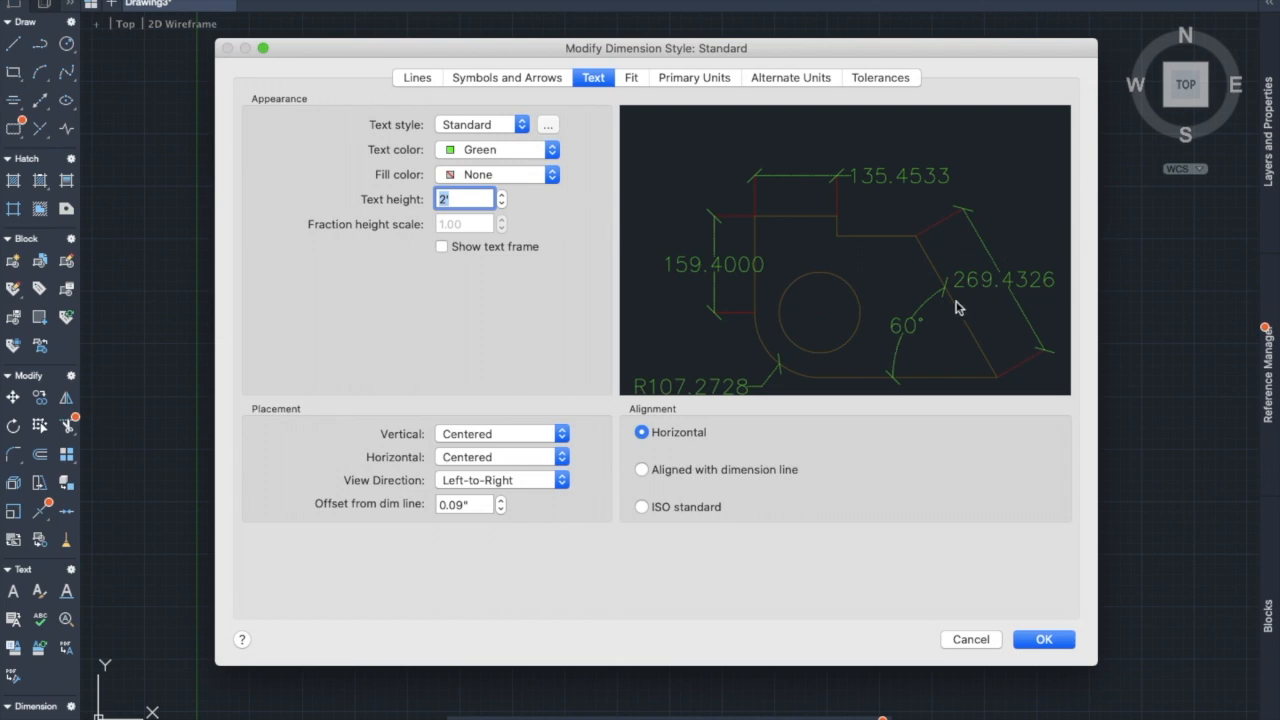
left_click(642, 470)
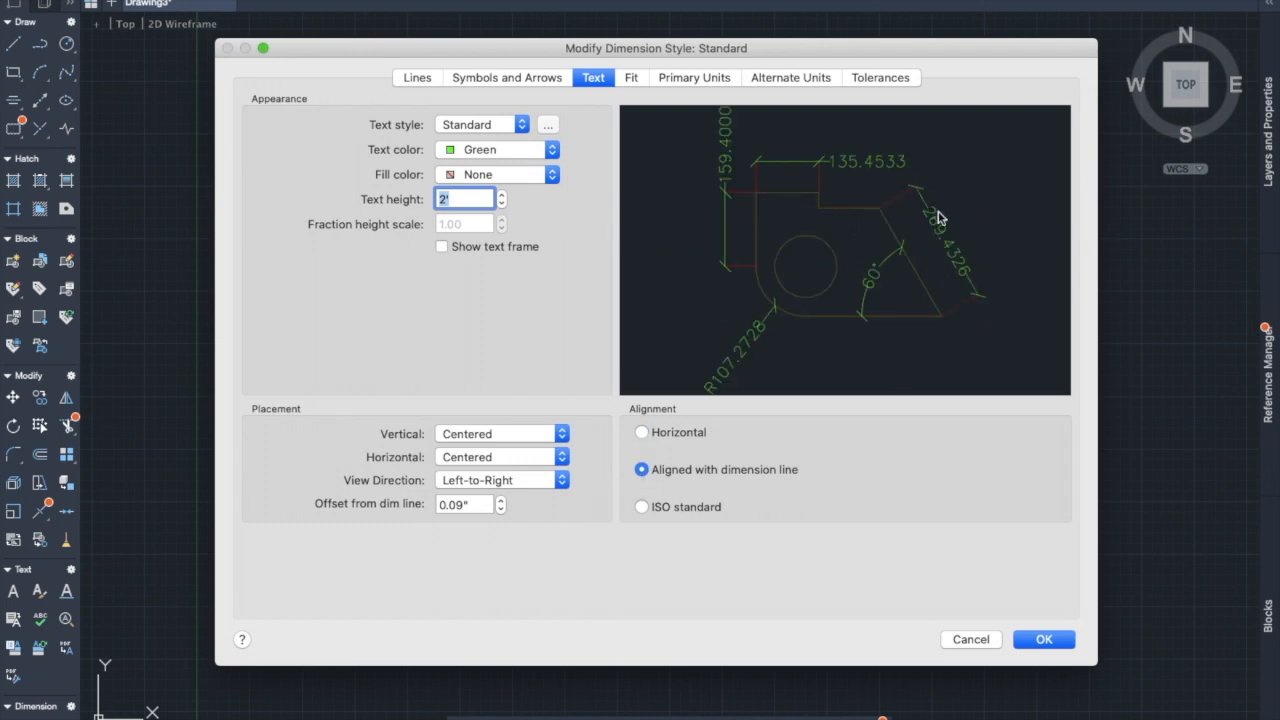
Step: Set the text alignment to ISO standard and the fit option to Always keep text between ext lines
left_click(641, 507)
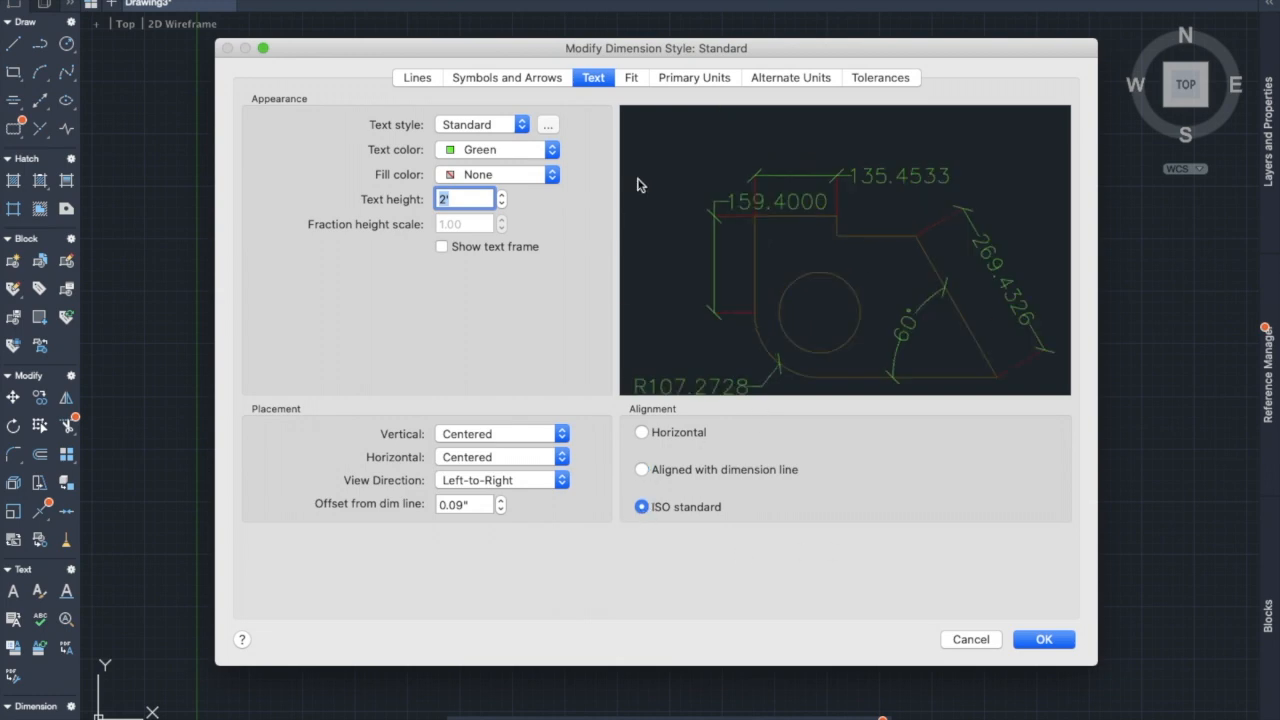
left_click(634, 78)
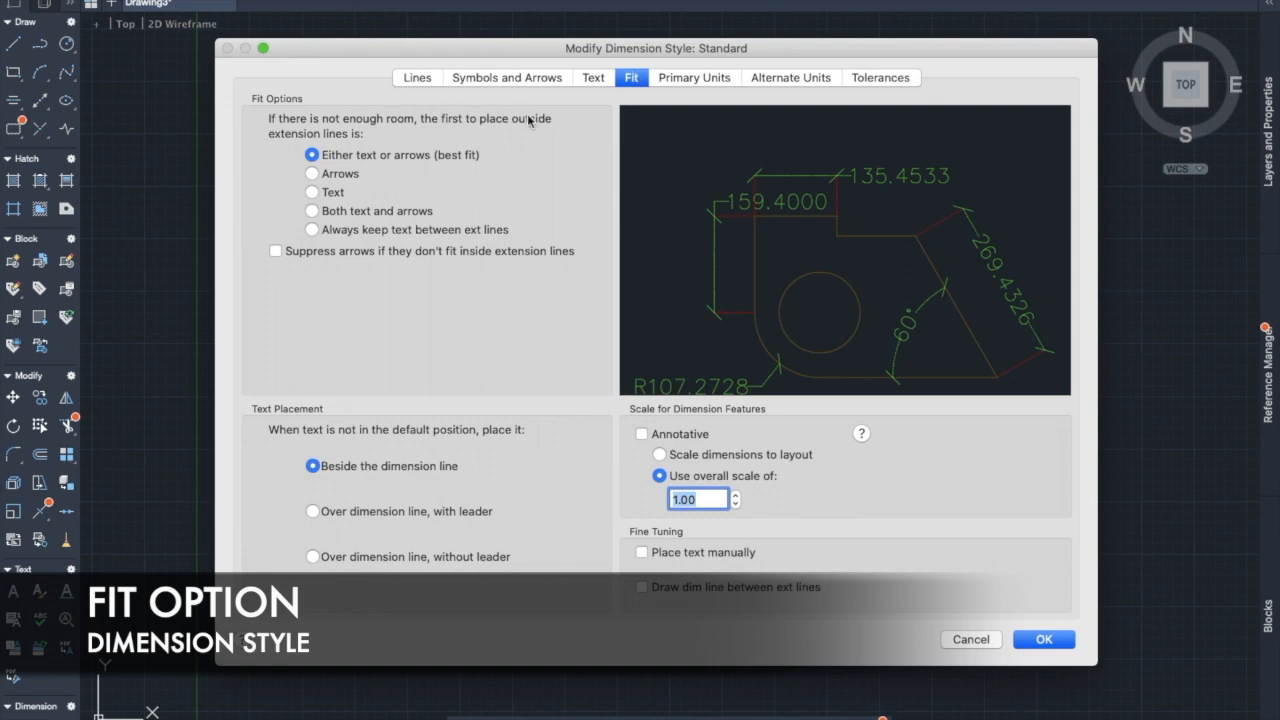
left_click(313, 230)
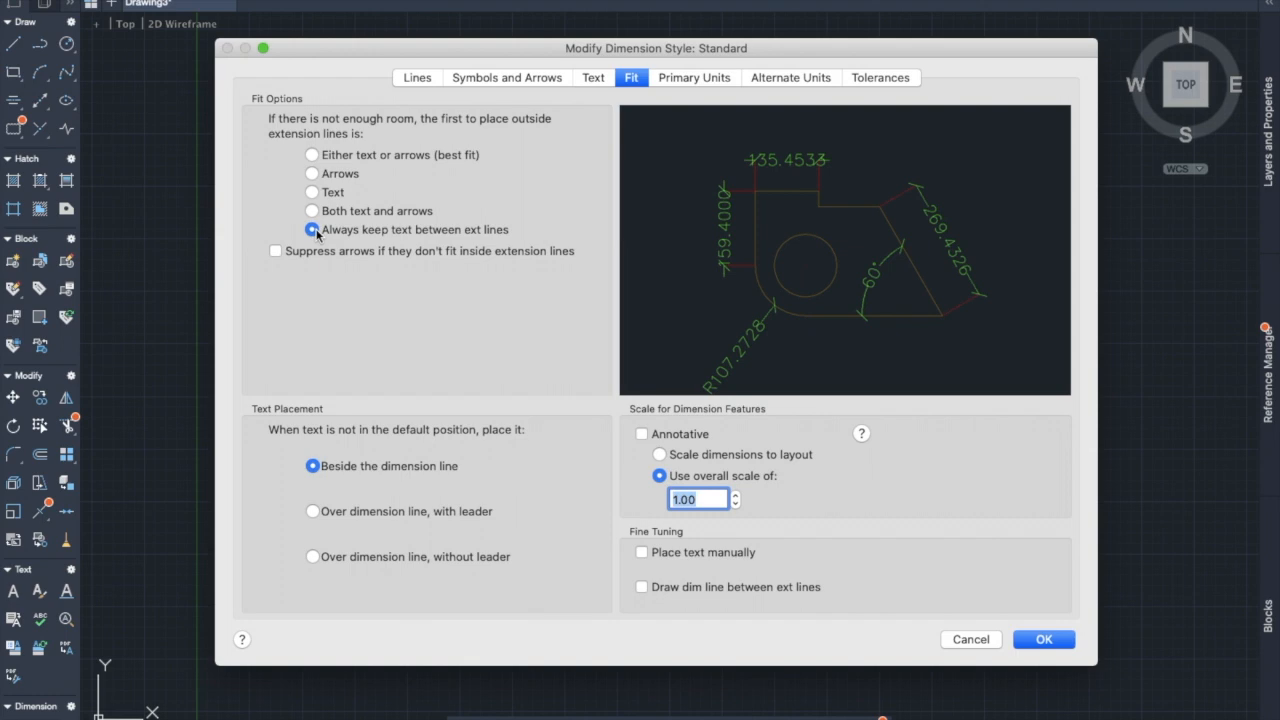
Step: Set the primary linear units to Engineering format with a precision of 0'-0.00"
left_click(706, 80)
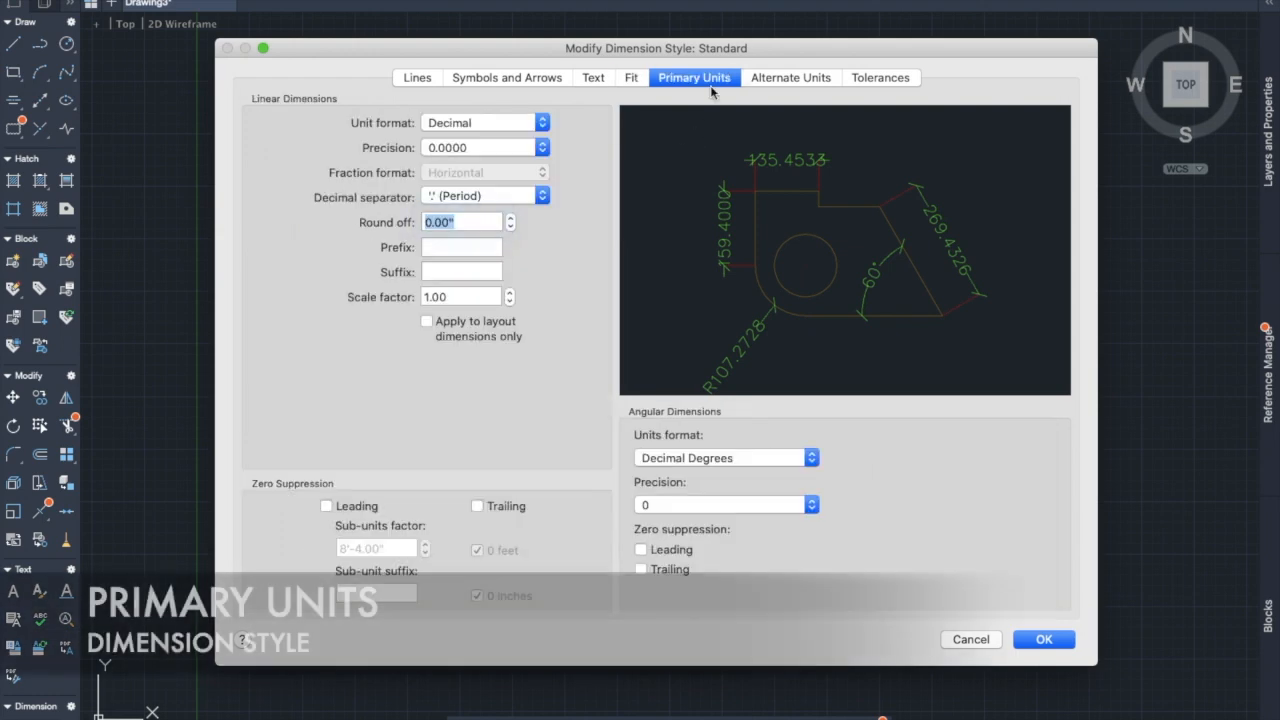
left_click(545, 122)
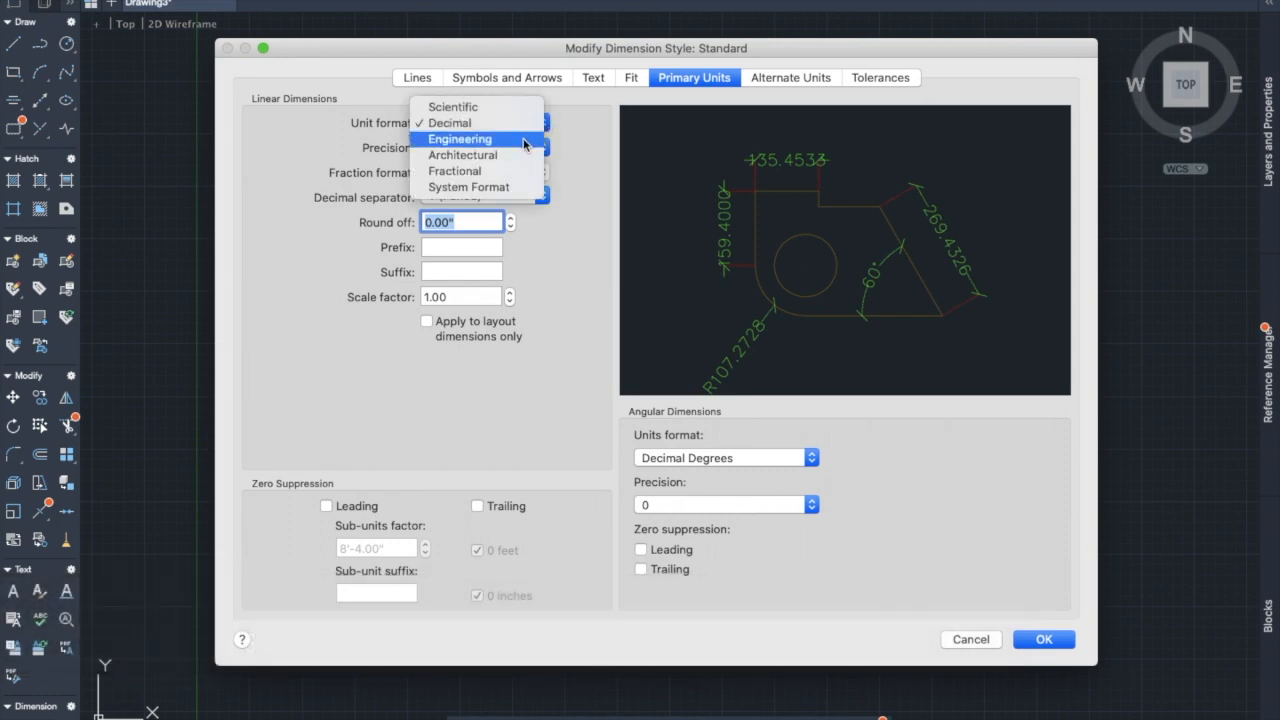
left_click(524, 141)
left_click(540, 148)
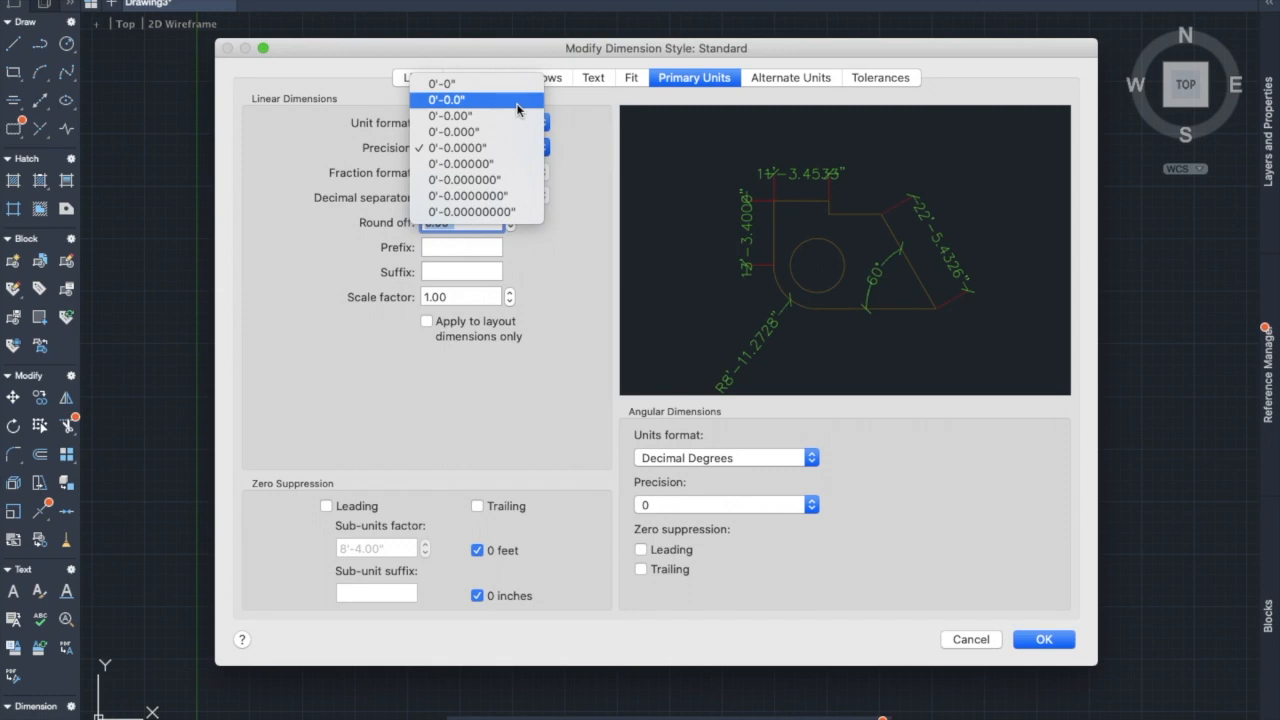
left_click(514, 117)
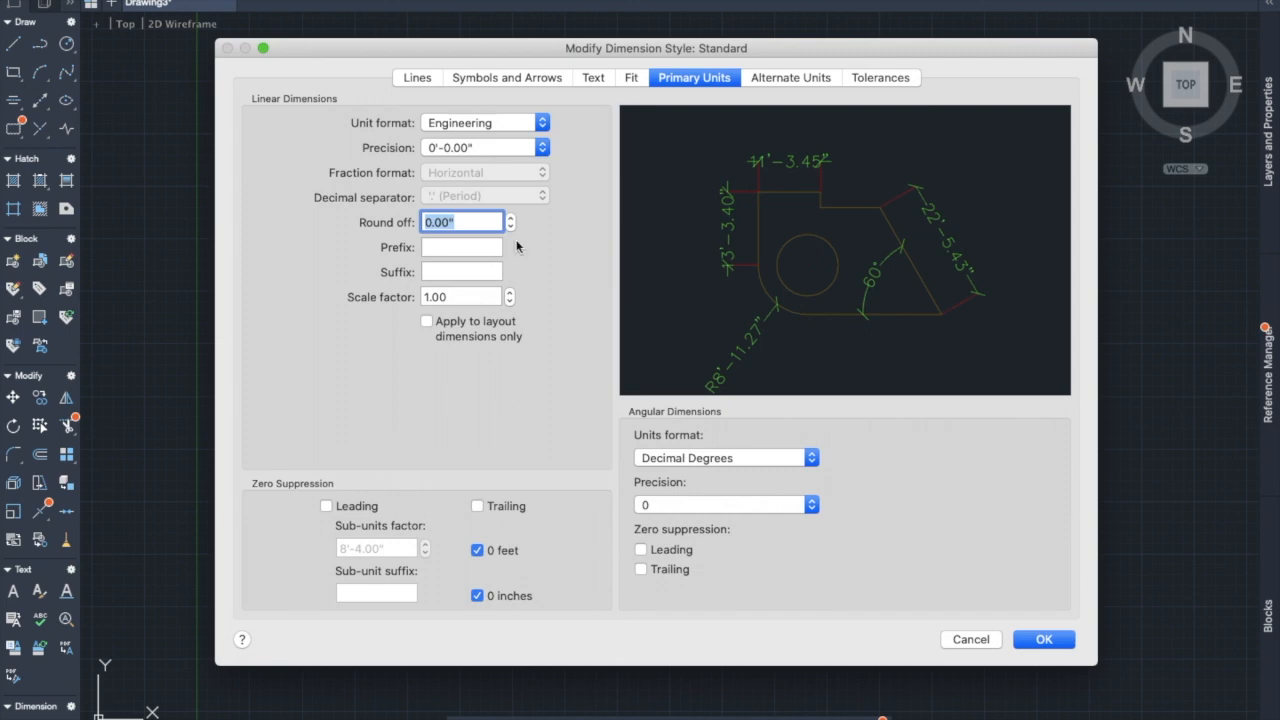
Step: Enable the display of alternate units and set the multiplier for alternate units to 0.0254
left_click(767, 79)
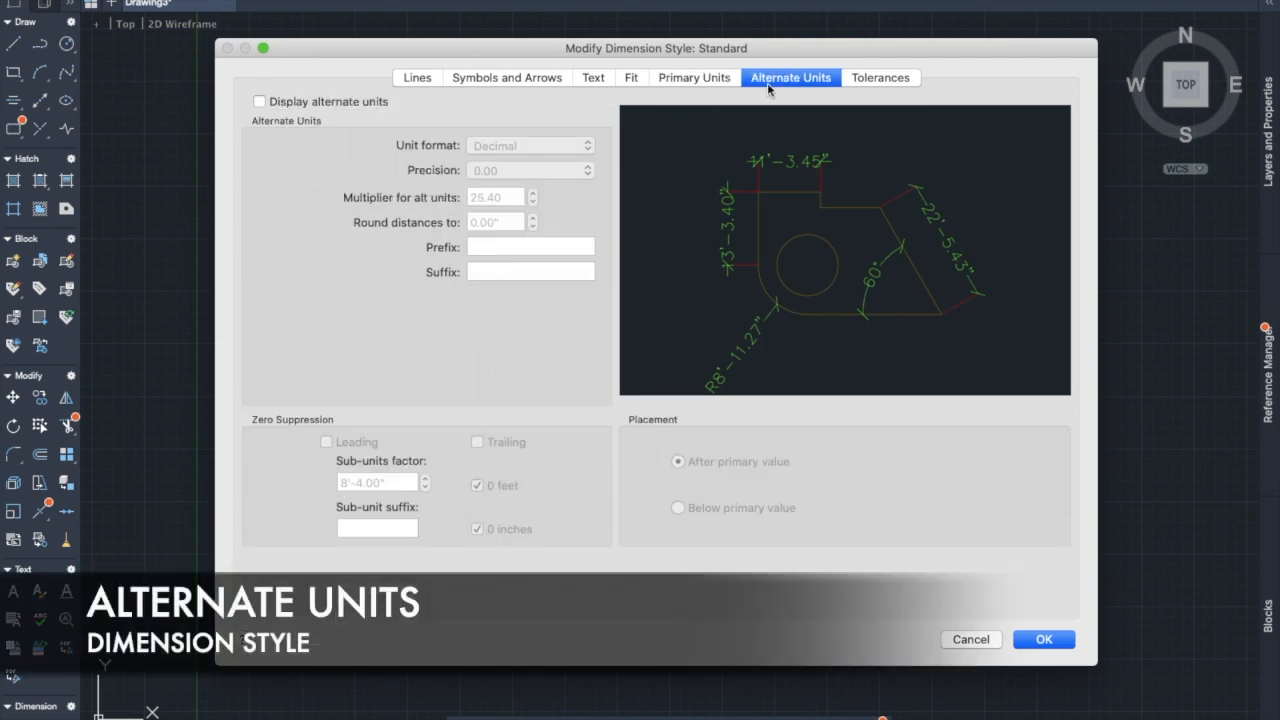
left_click(259, 102)
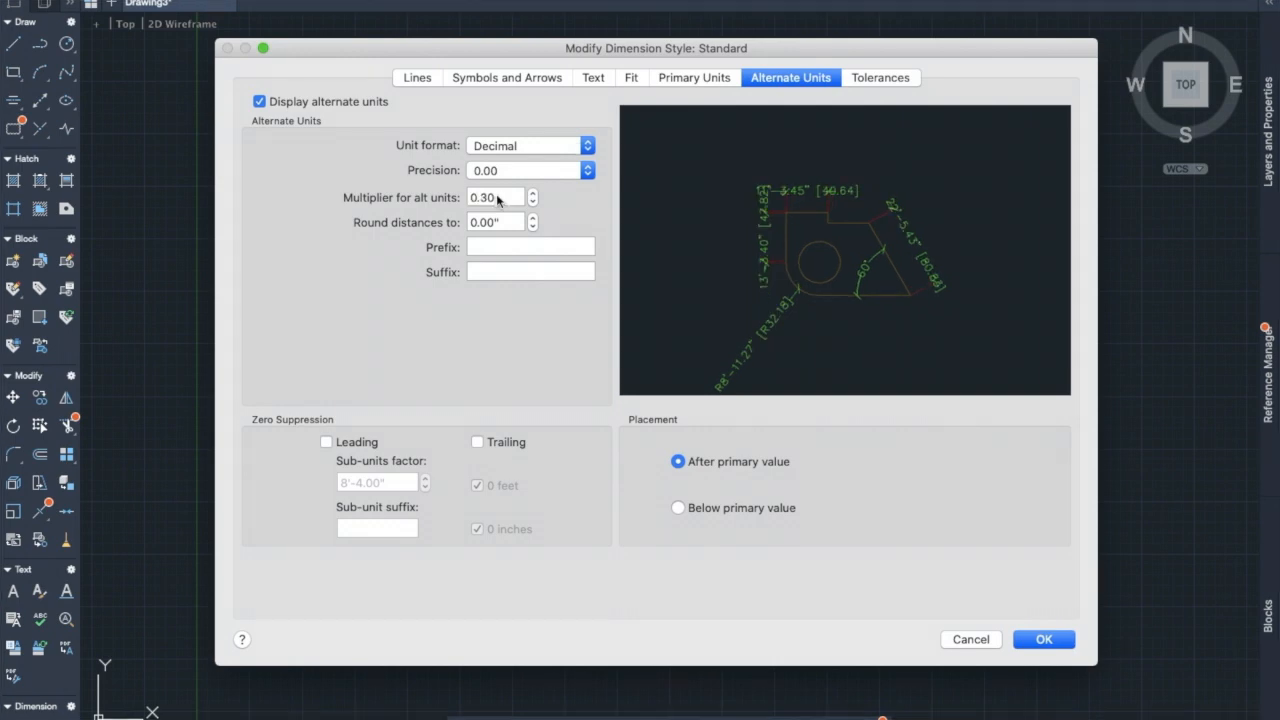
double_click(497, 198)
type("0.0254")
left_click(692, 79)
left_click(778, 78)
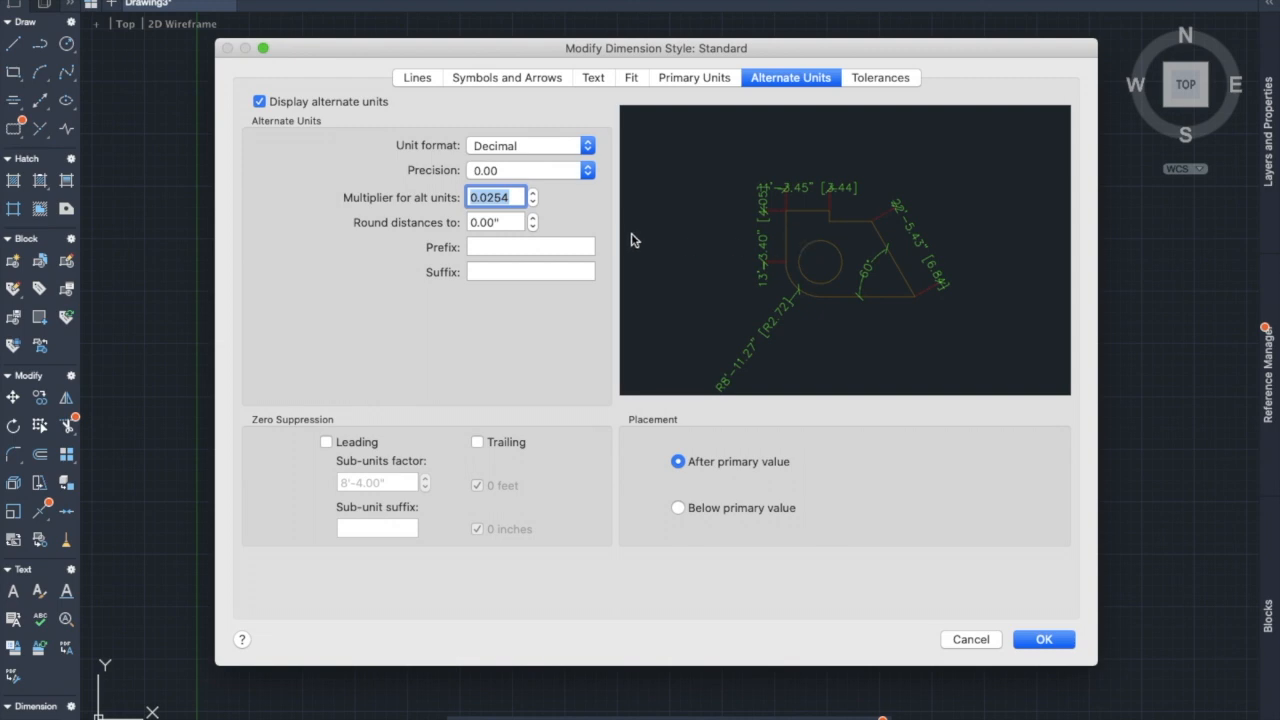
left_click(518, 199)
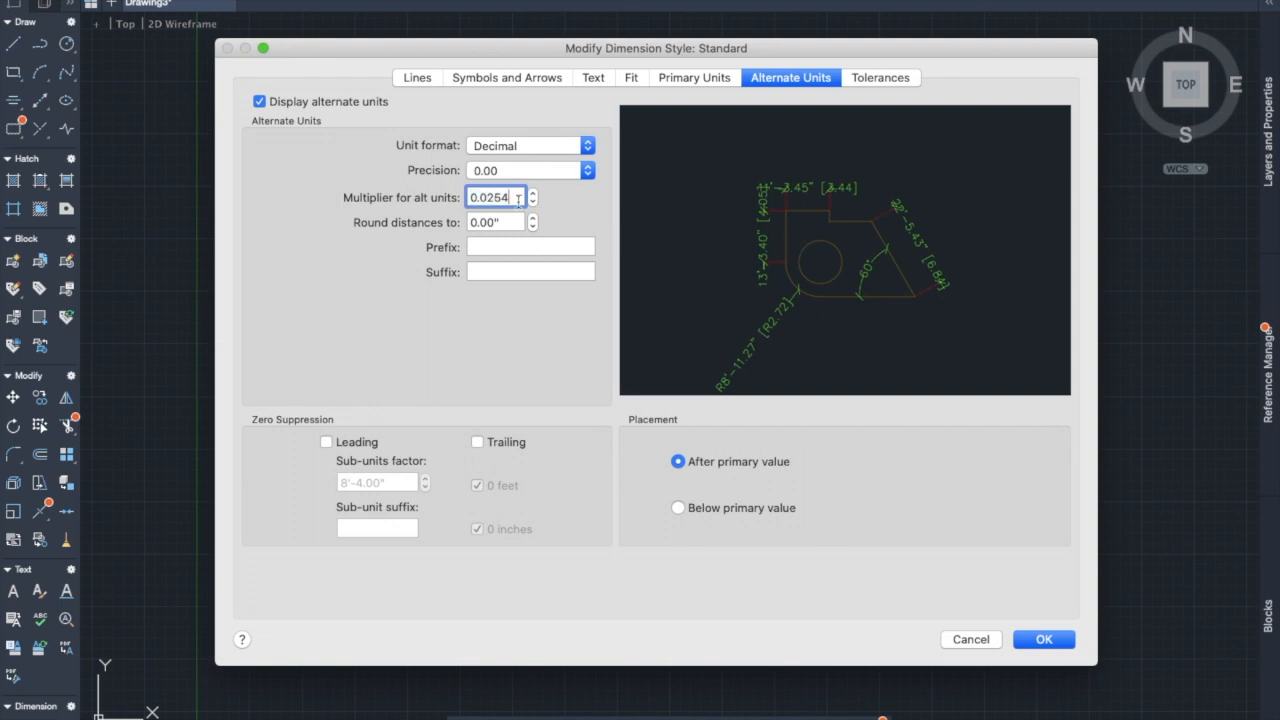
Step: Review the tolerance settings, accept the dimension style changes and set the Standard style as current
left_click(864, 82)
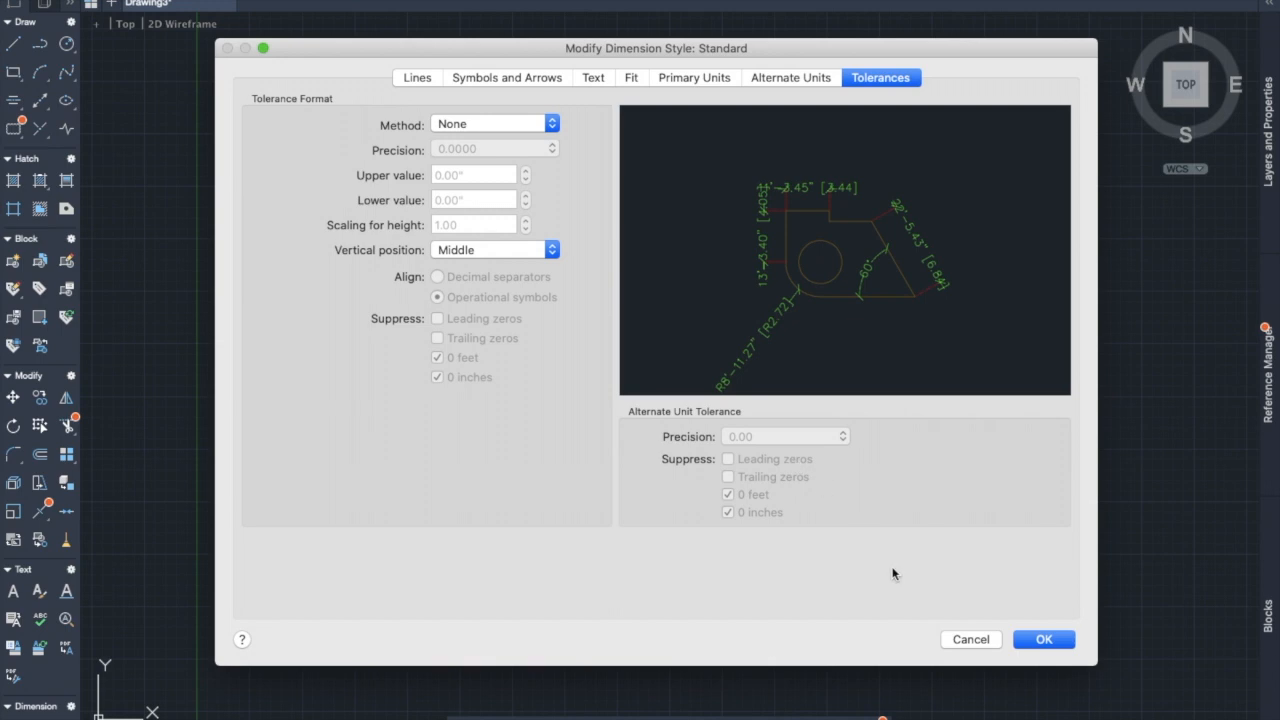
left_click(1043, 639)
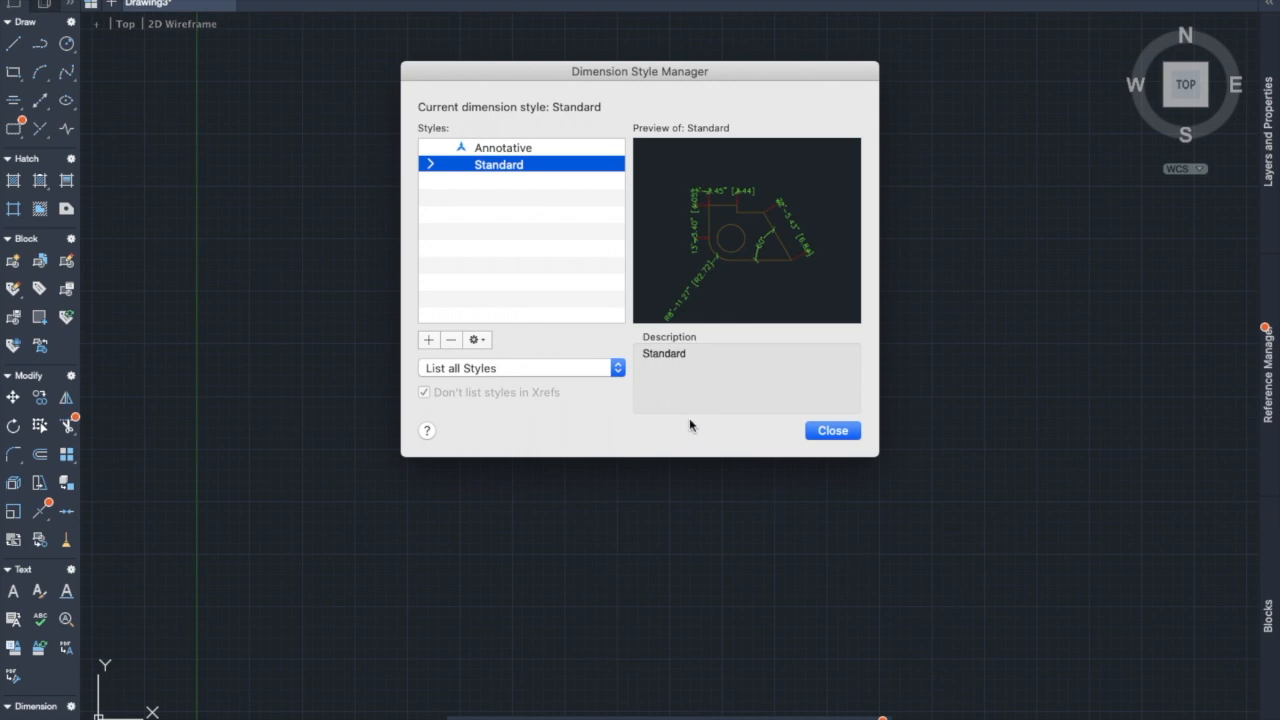
left_click(477, 341)
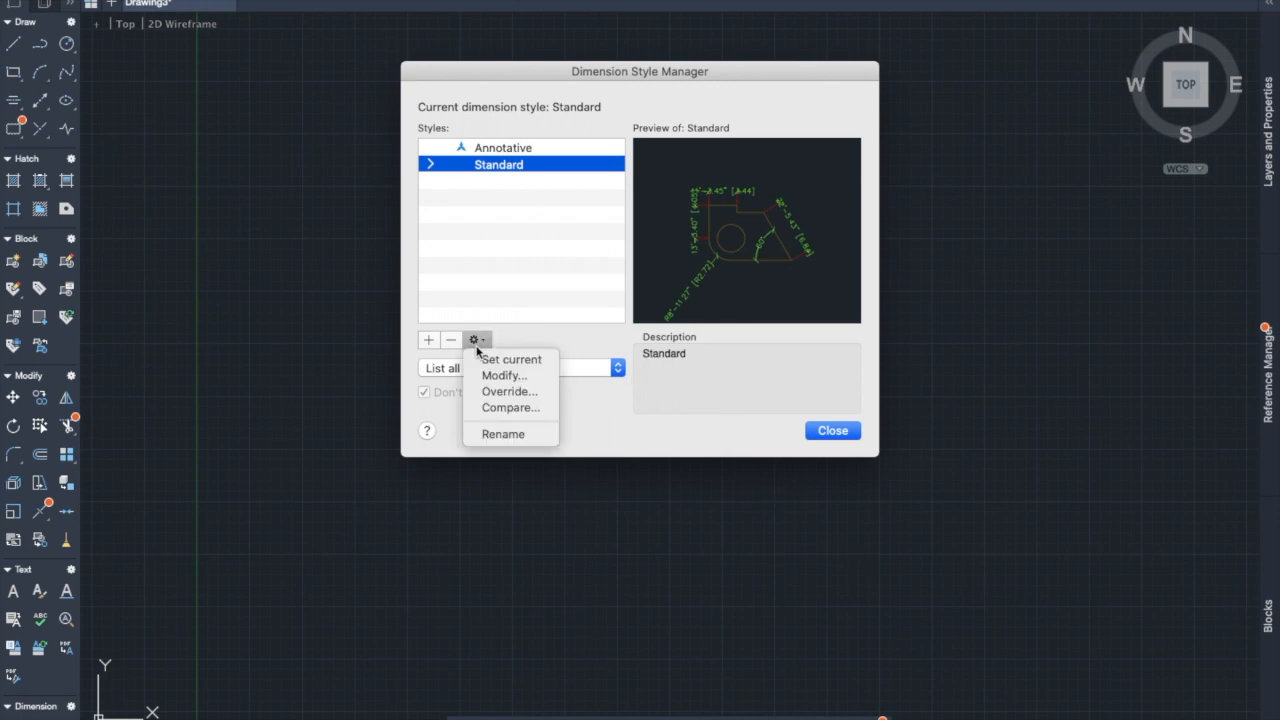
left_click(489, 358)
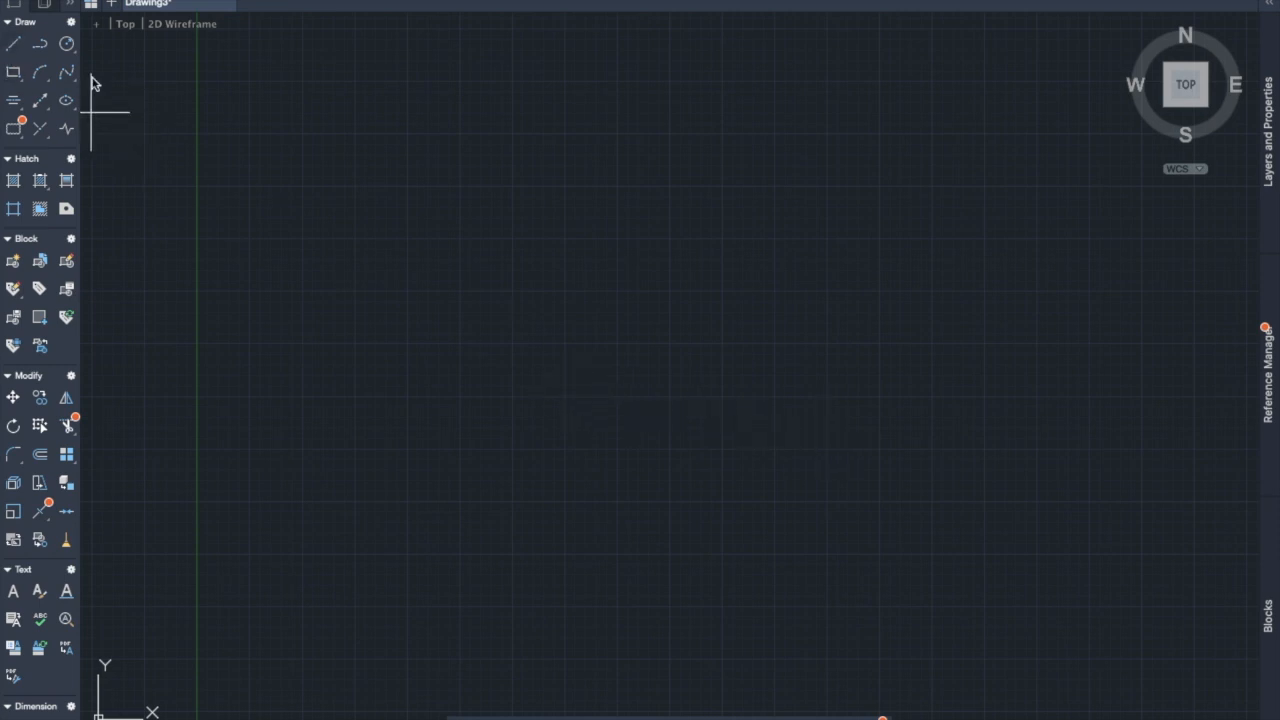
Step: Draw a horizontal line about 59'-9" long and place a linear dimension above it
left_click(471, 323)
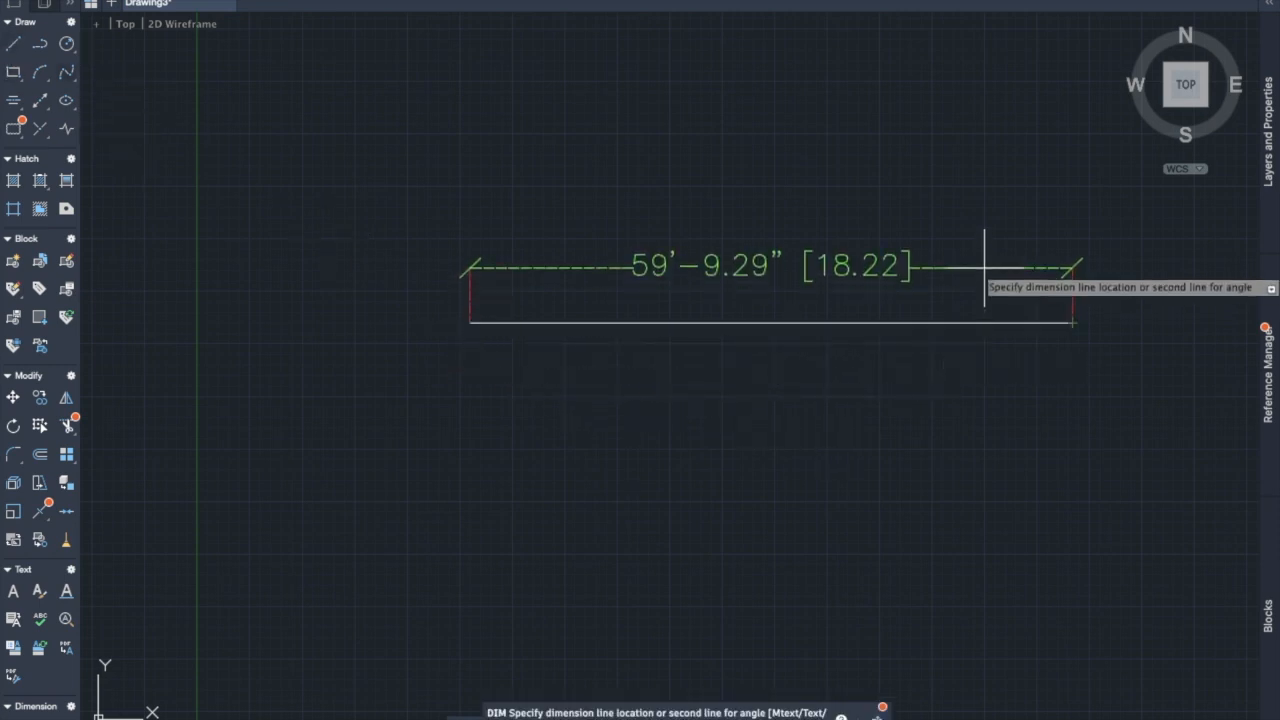
left_click(985, 268)
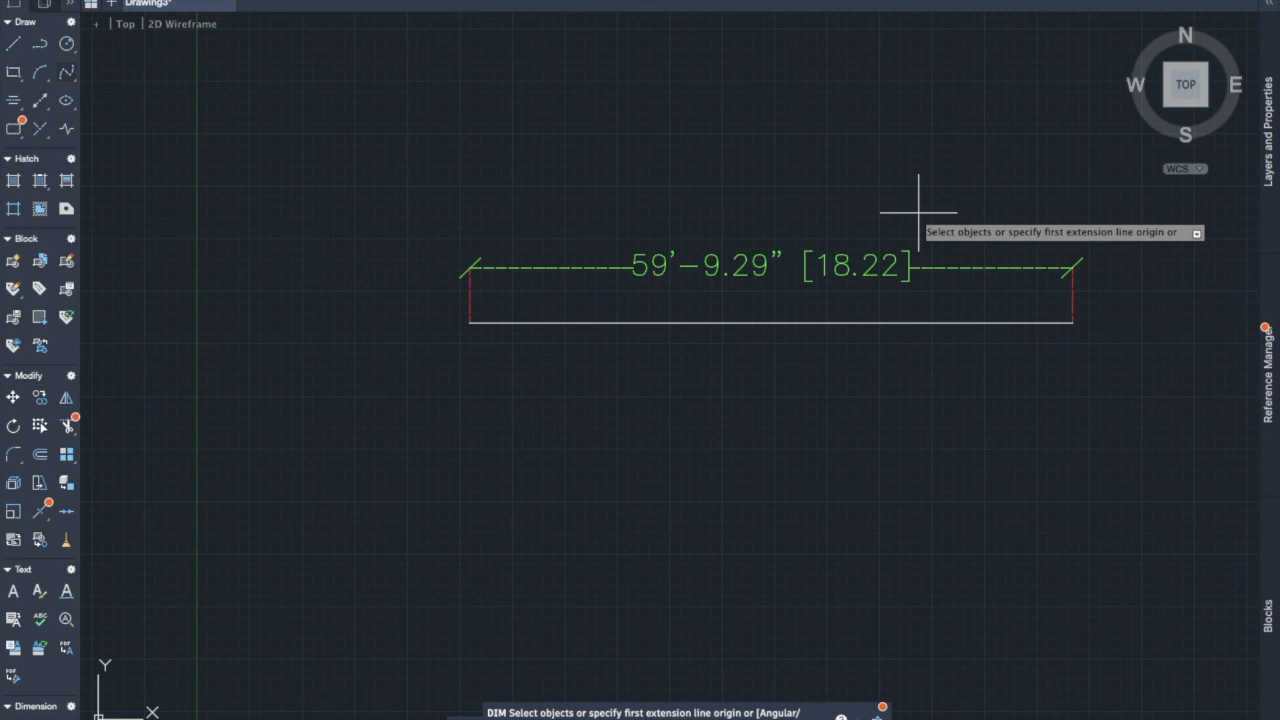
key("Escape")
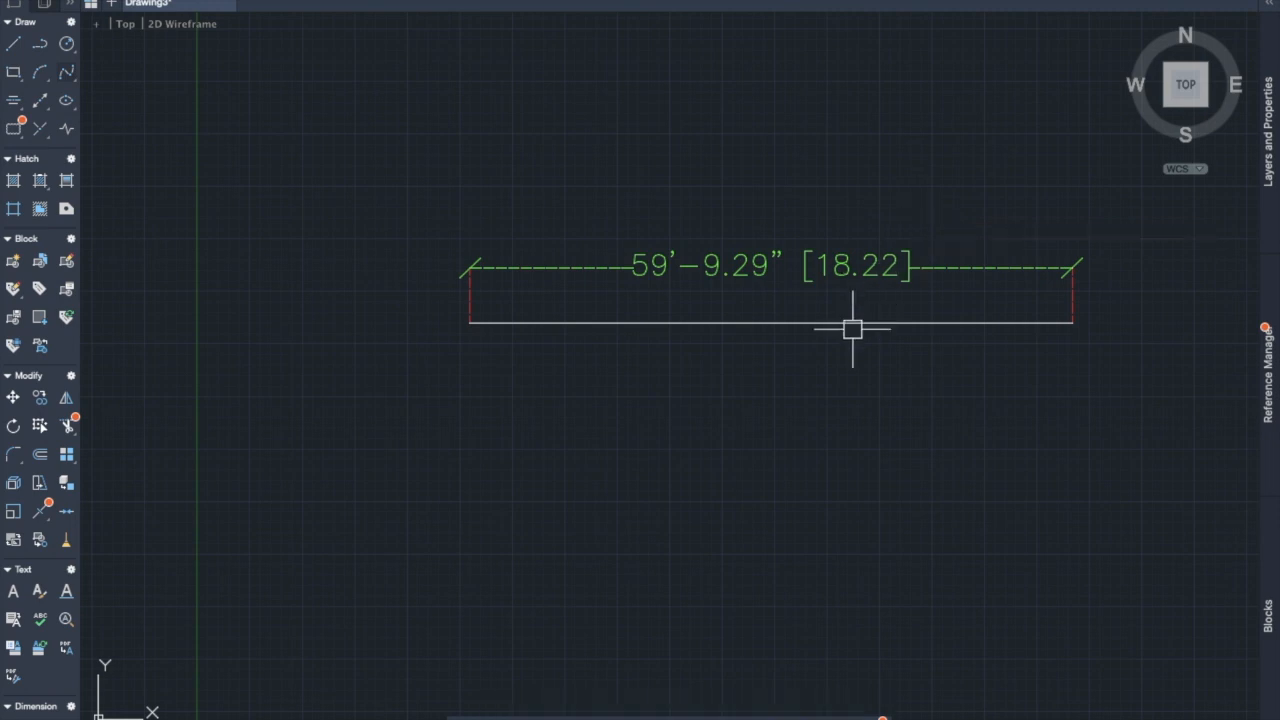